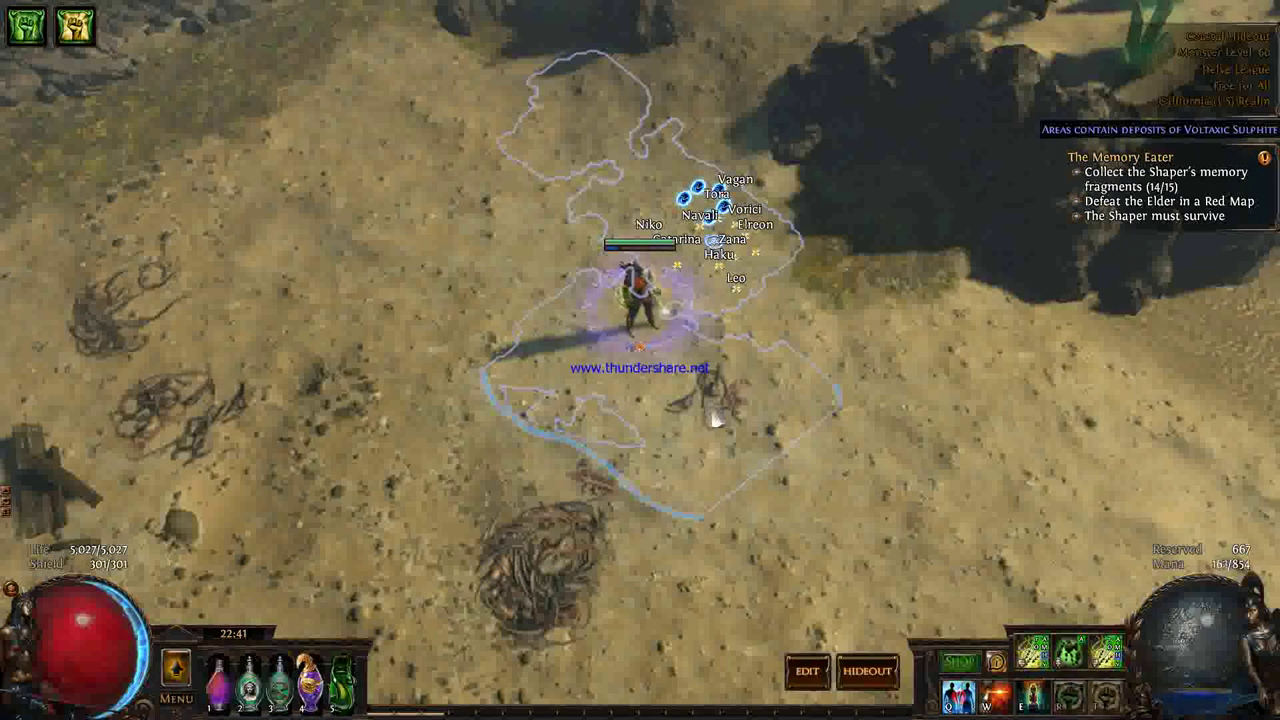
# Step: Launch Notepad from the Windows Start menu search for 'notepad'
pyautogui.press('super')
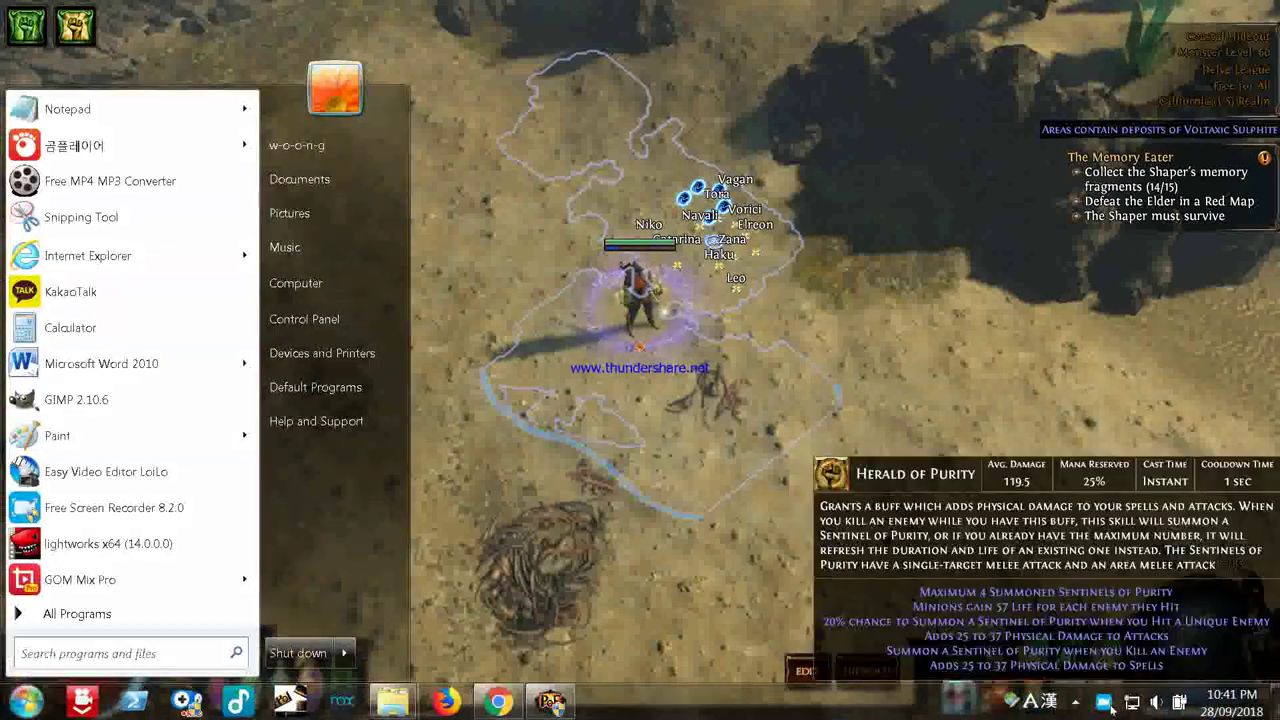
pyautogui.click(1103, 702)
pyautogui.click(133, 337)
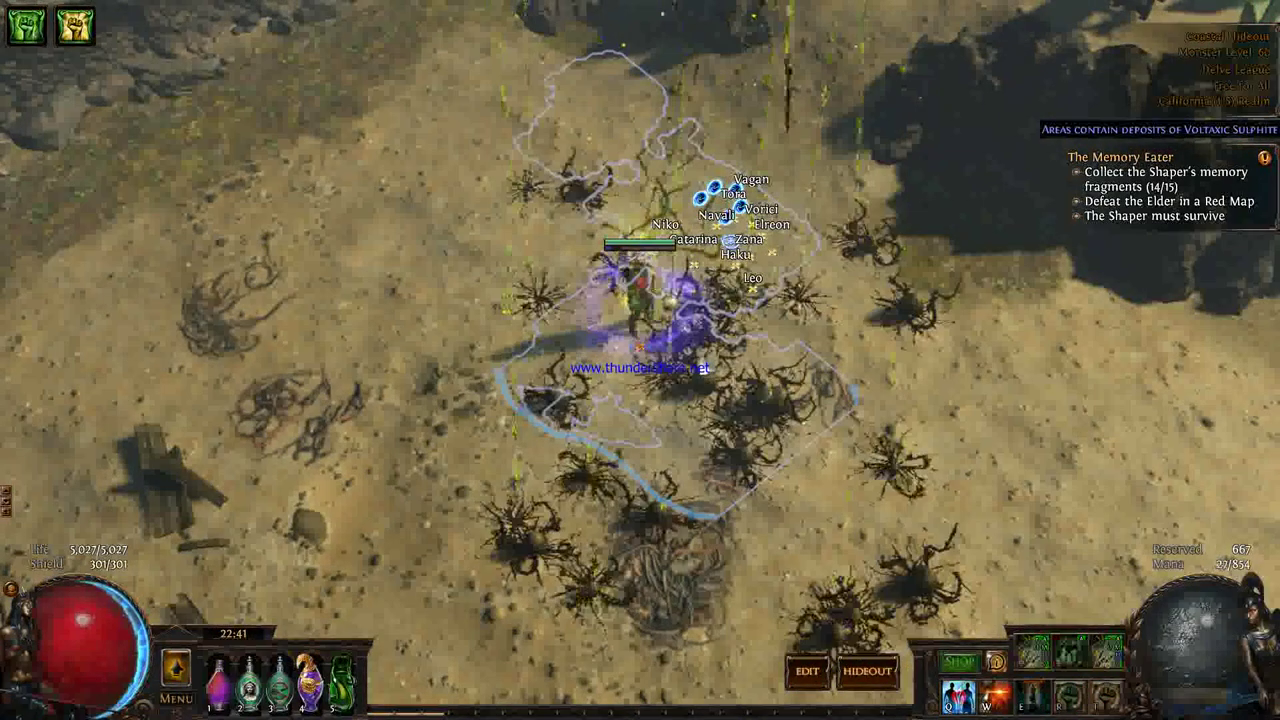
pyautogui.press('super')
pyautogui.write('notepad')
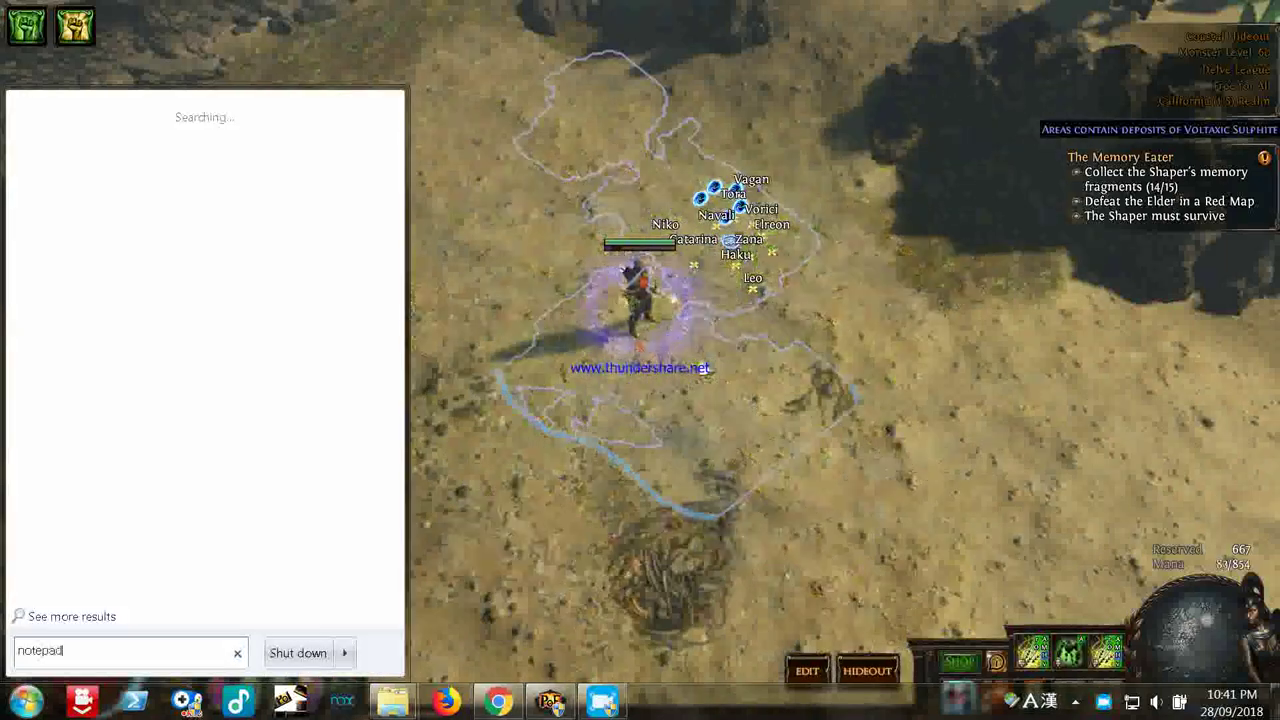
pyautogui.press('Return')
# Step: Begin a new note with 'I will share a', correcting the typos
pyautogui.write('I will sahre a')
pyautogui.press('BackSpace')
pyautogui.press('BackSpace')
pyautogui.press('BackSpace')
pyautogui.write('are a tiupo')
pyautogui.press('BackSpace')
pyautogui.press('BackSpace')
# Step: Complete the line 'I will share a tip for flask' and add 'it's an auto flask'
pyautogui.write('for flask')
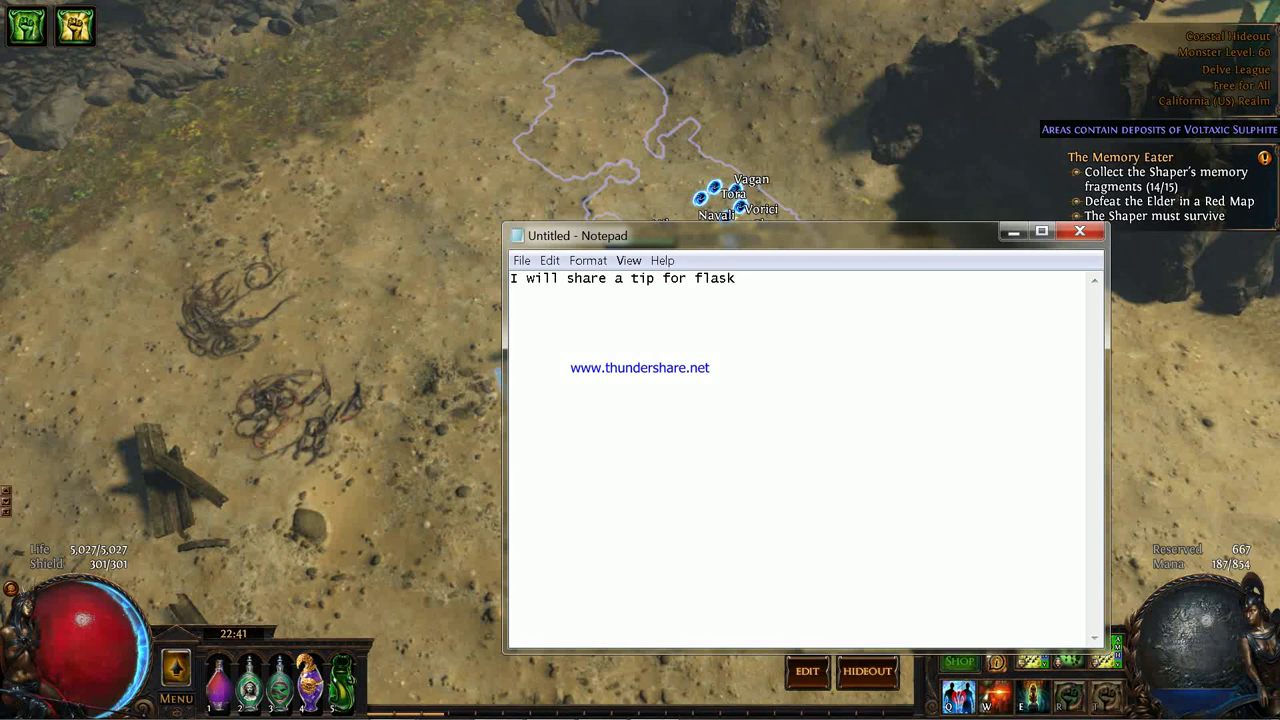
pyautogui.press('Return')
pyautogui.write("it's")
pyautogui.write(' an')
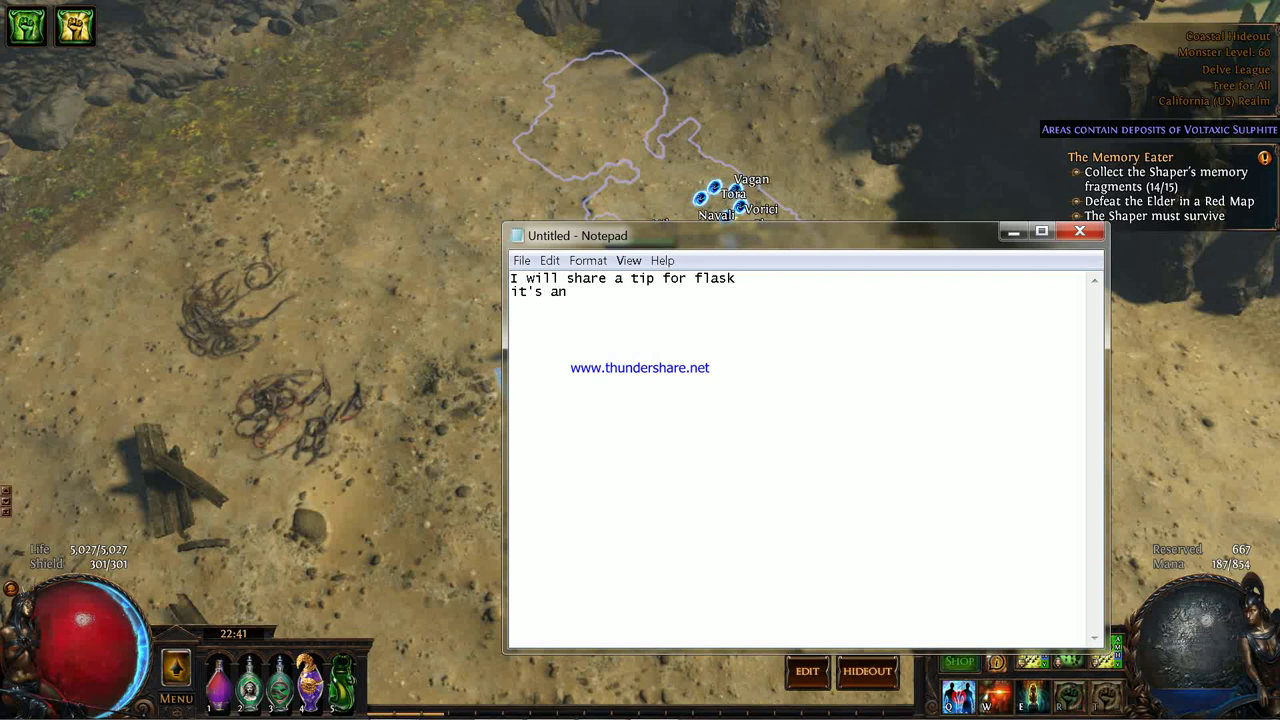
pyautogui.write(' auto flask')
pyautogui.press('Return')
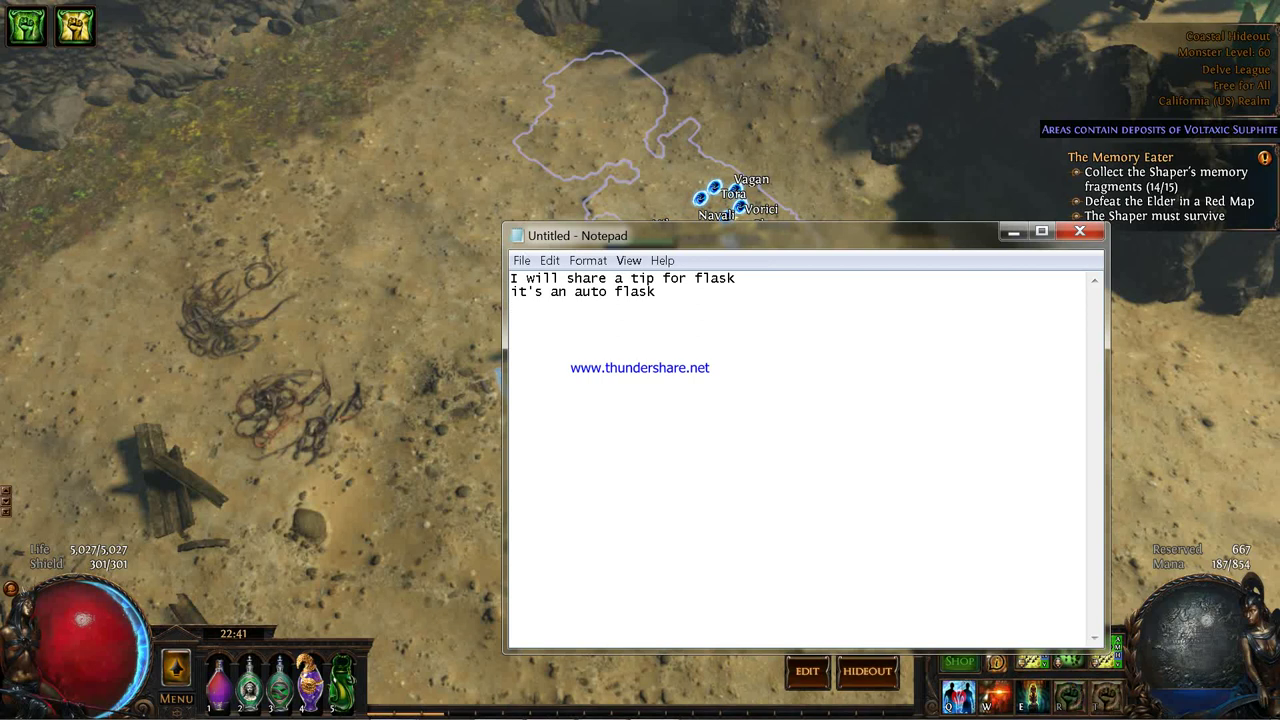
# Step: Add lines on drinking them all at once from hotkey, with trademacro installed as prerequirement
pyautogui.write('drinkthem all at once from hot key')
pyautogui.press('BackSpace')
pyautogui.press('BackSpace')
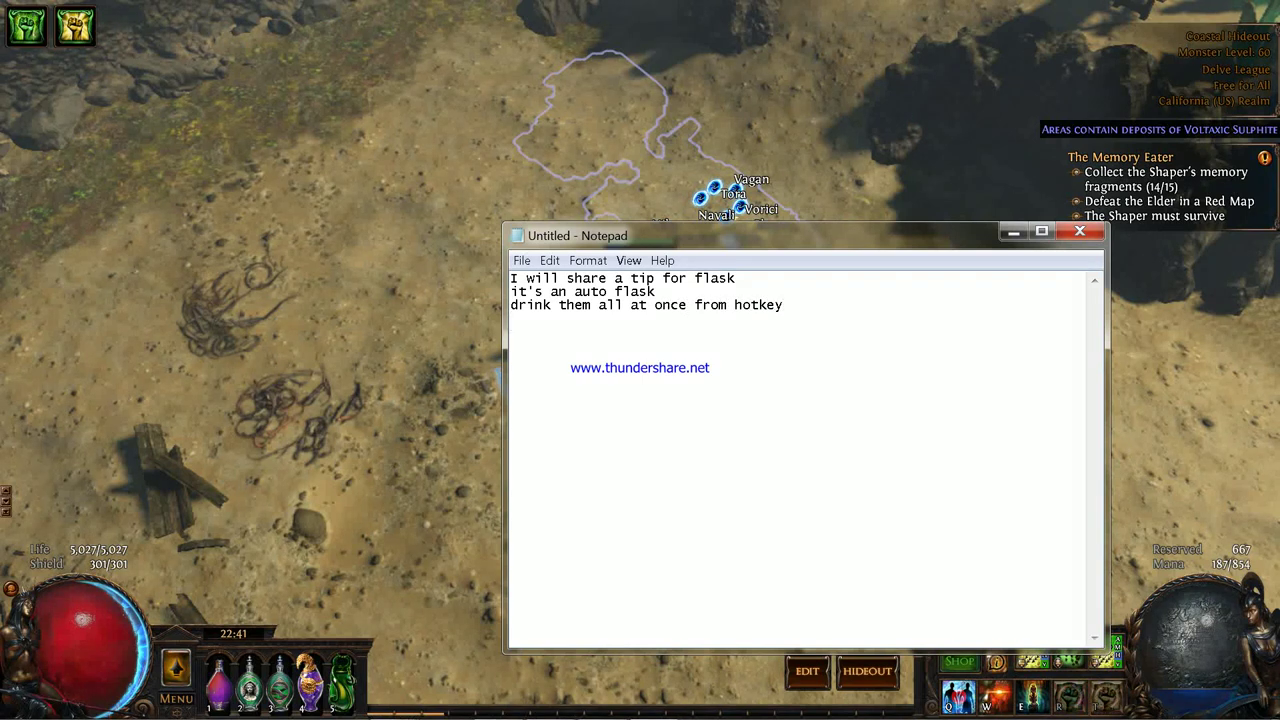
pyautogui.write('irst, go find a file named t')
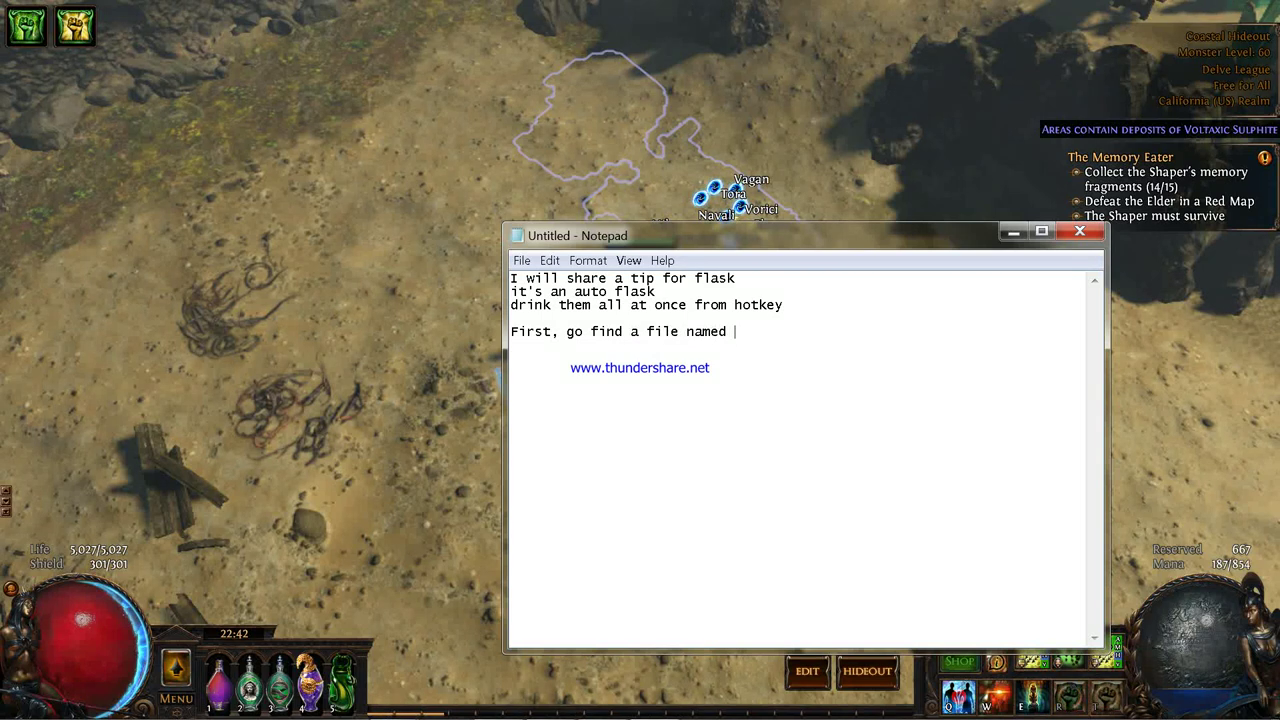
pyautogui.write('rademacro,')
pyautogui.write(' you need to have trademacro insta')
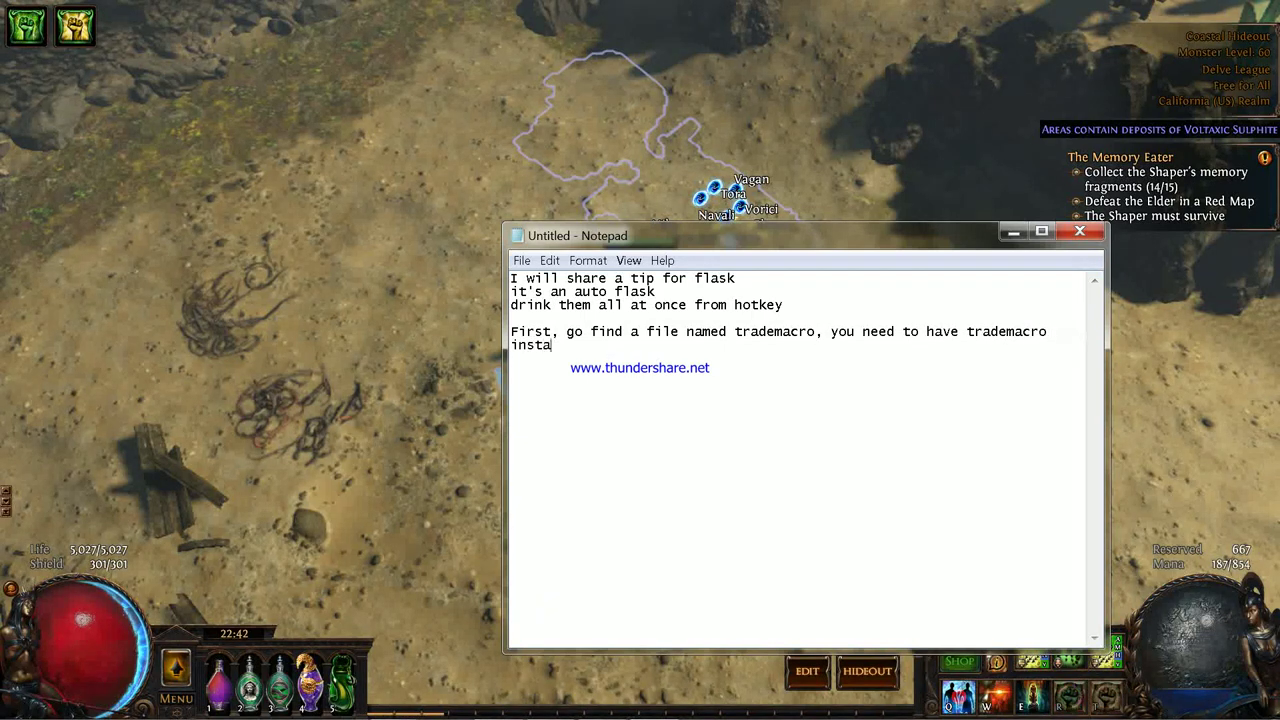
pyautogui.write('lled')
pyautogui.write(' at least')
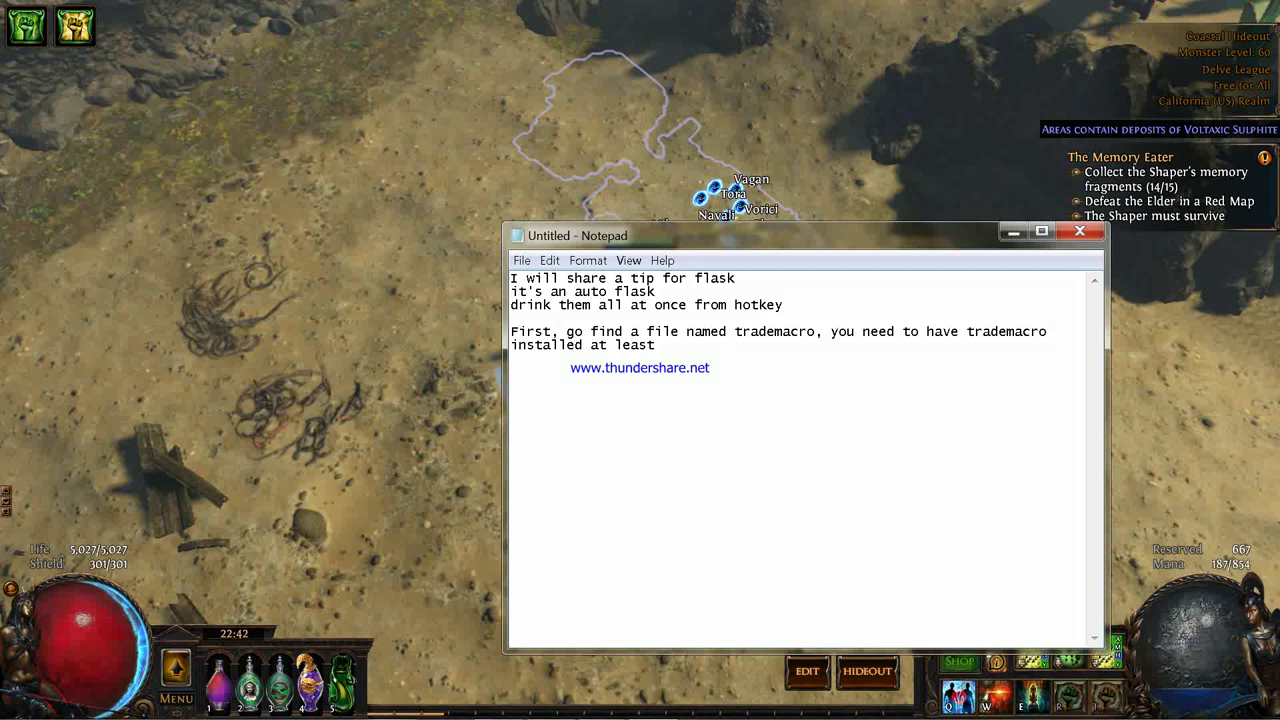
pyautogui.press('BackSpace')
pyautogui.press('BackSpace')
pyautogui.press('BackSpace')
pyautogui.press('BackSpace')
pyautogui.press('BackSpace')
pyautogui.press('BackSpace')
pyautogui.press('BackSpace')
pyautogui.write('s prerequirement')
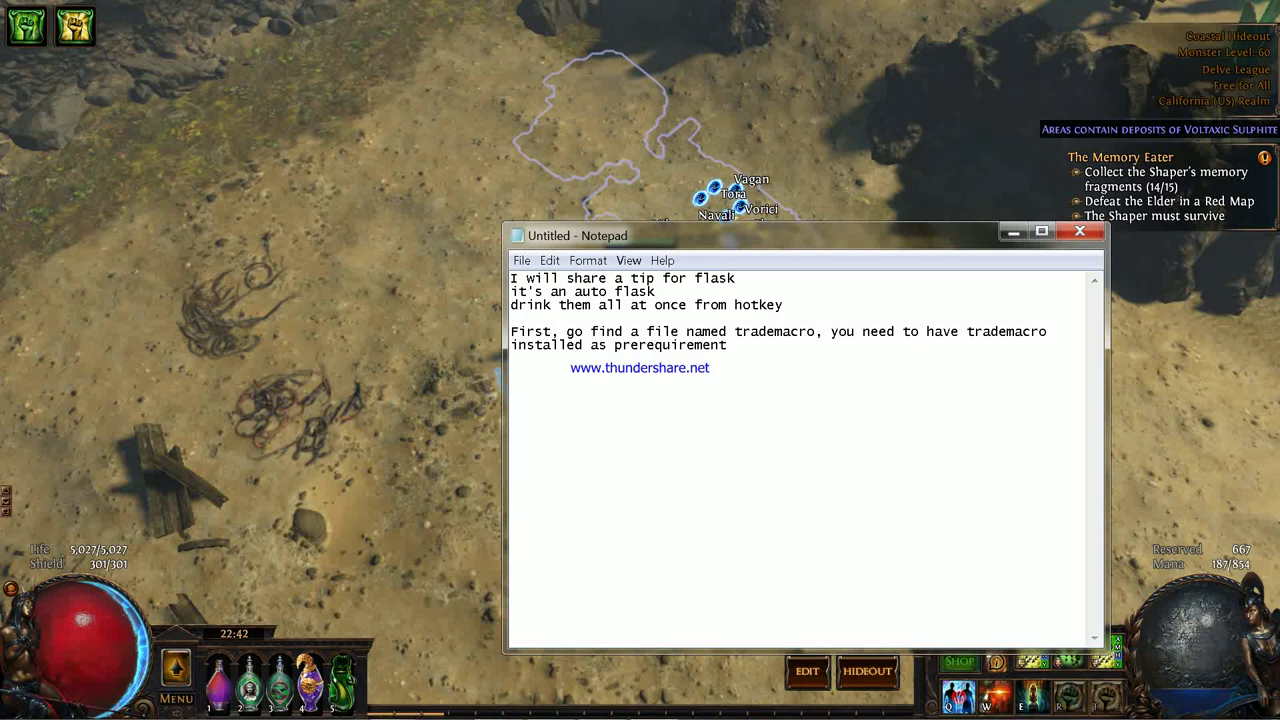
pyautogui.write('.')
pyautogui.press('Return')
# Step: Paste the PoE-TradeMacro\resources\ahk folder path into the notes after 'mine is here:'
pyautogui.press('super')
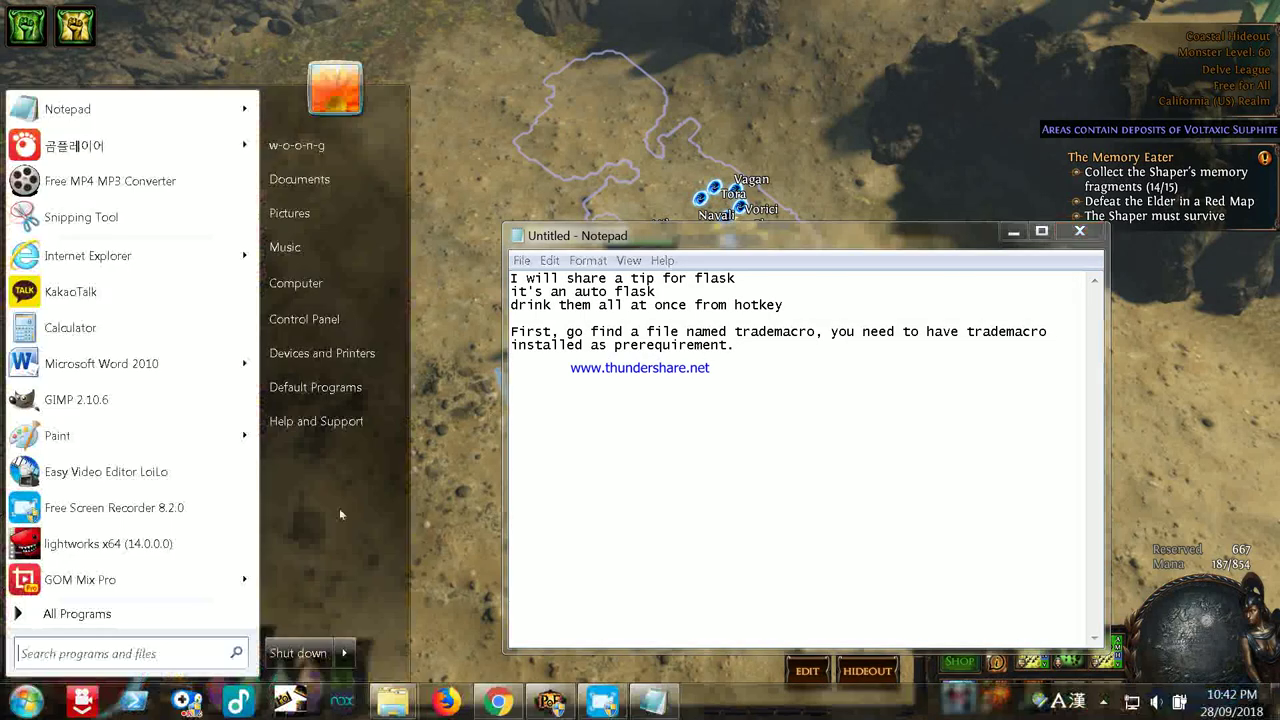
pyautogui.click(395, 695)
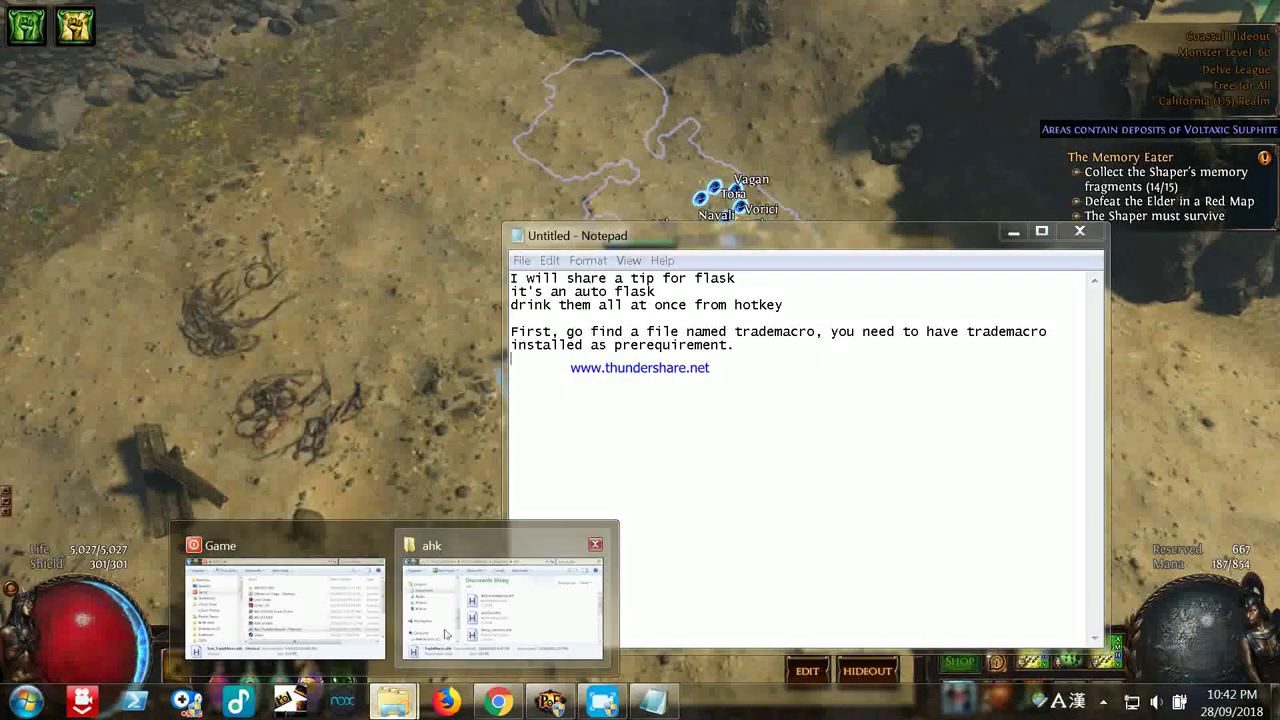
pyautogui.click(500, 600)
pyautogui.click(617, 121)
pyautogui.click(953, 409)
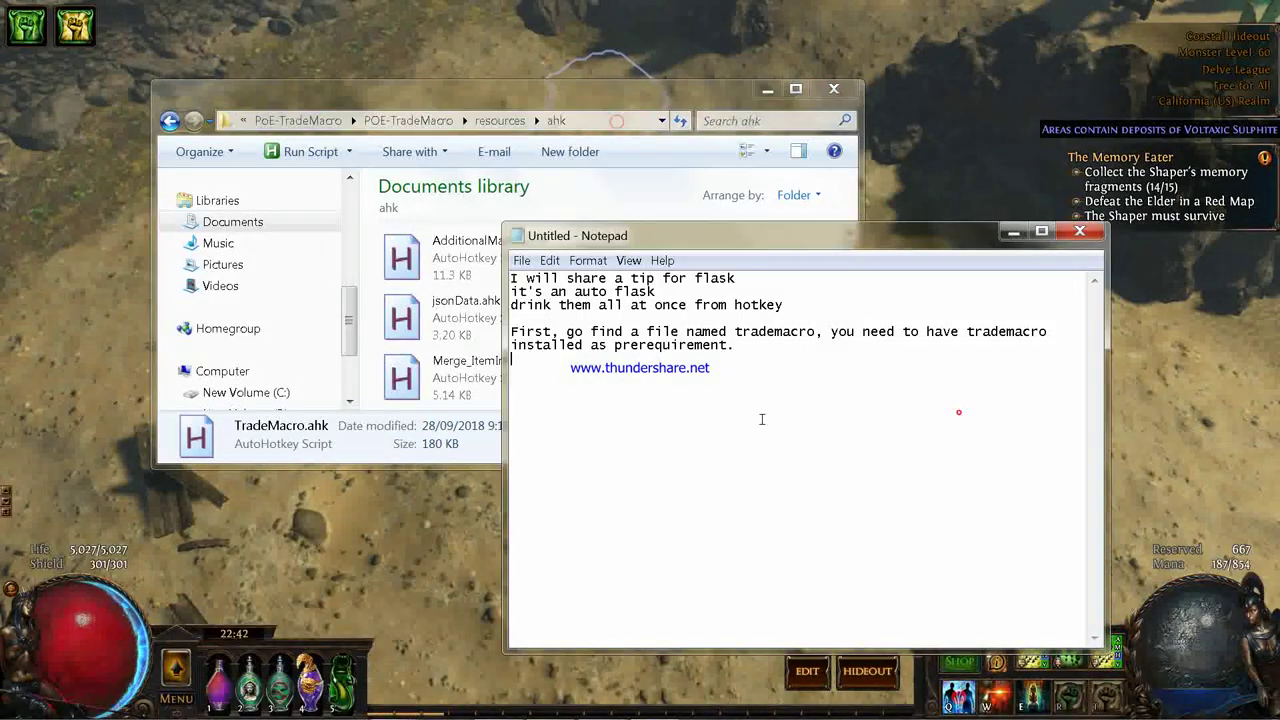
pyautogui.write('mine')
pyautogui.write(' is here')
pyautogui.press('BackSpace')
pyautogui.press('BackSpace')
pyautogui.press('BackSpace')
pyautogui.write('ere')
pyautogui.hotkey('ctrl', 'v')
# Step: Add a line about right-clicking the file to edit the script
pyautogui.press('Return')
pyautogui.press('Return')
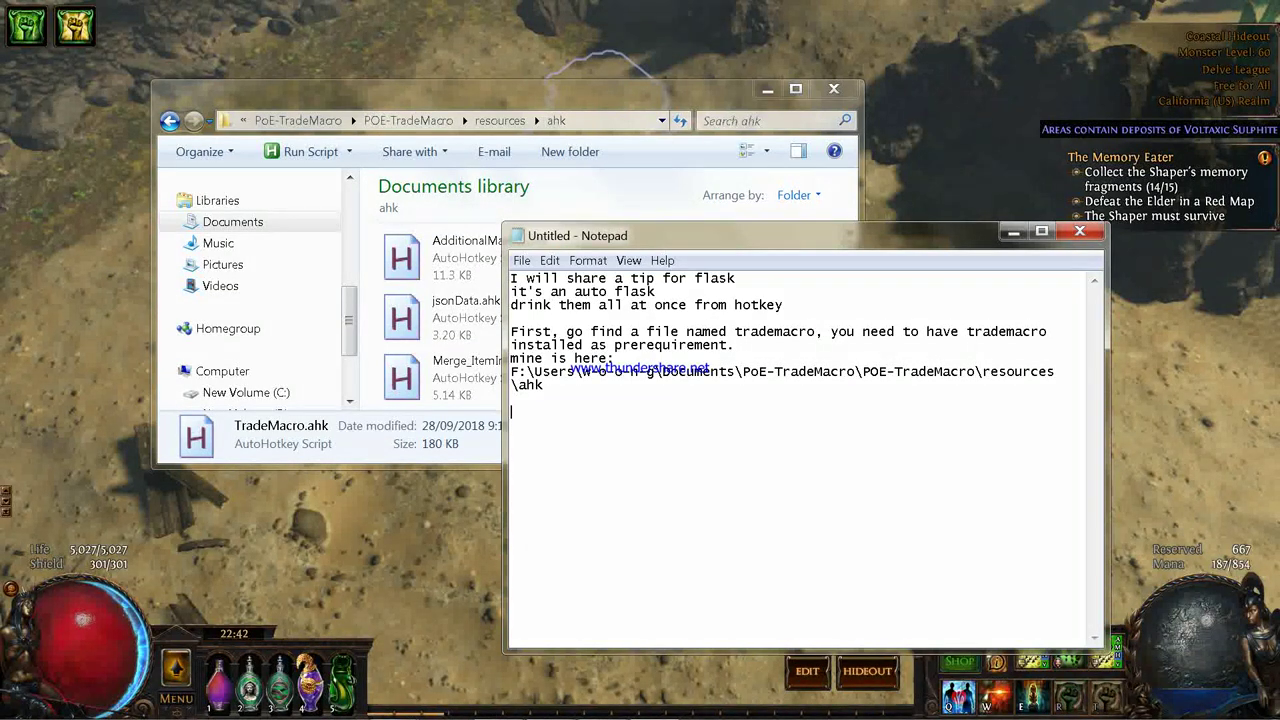
pyautogui.write('edit the')
pyautogui.press('BackSpace')
pyautogui.press('BackSpace')
pyautogui.press('BackSpace')
pyautogui.write('scrip')
pyautogui.write('t')
pyautogui.write('cri')
pyautogui.write('ck the ')
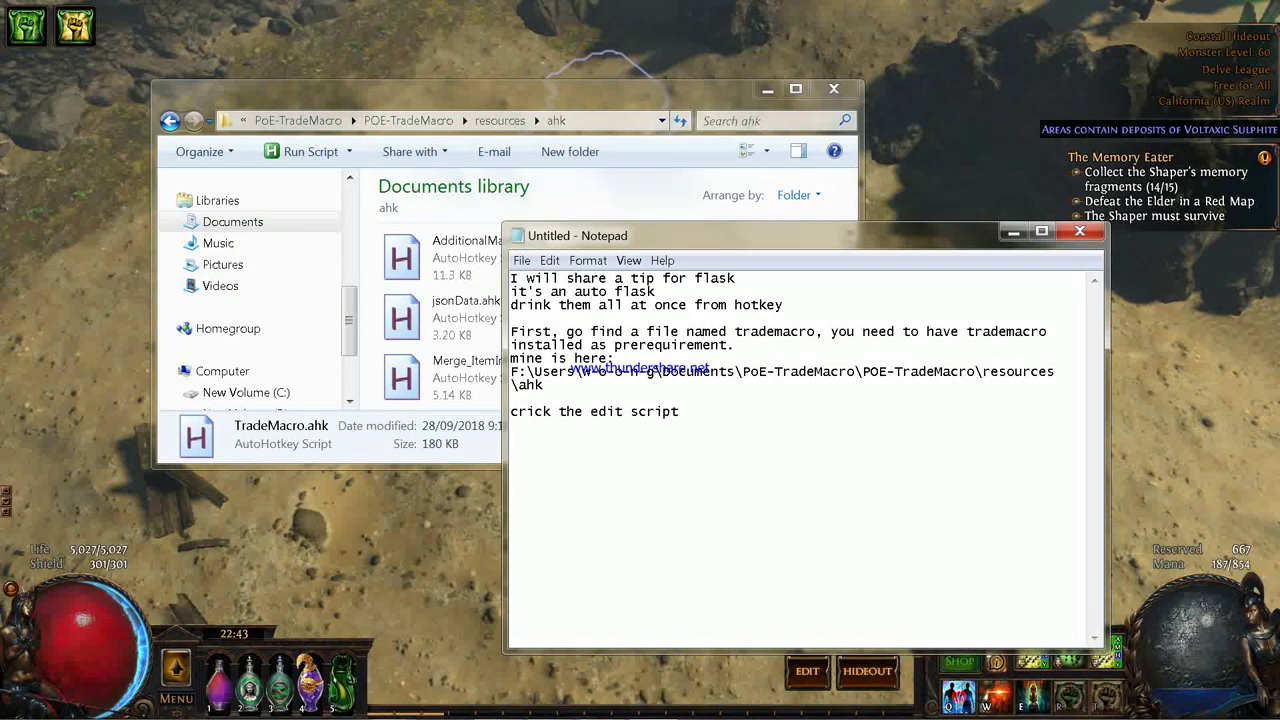
pyautogui.write('right ')
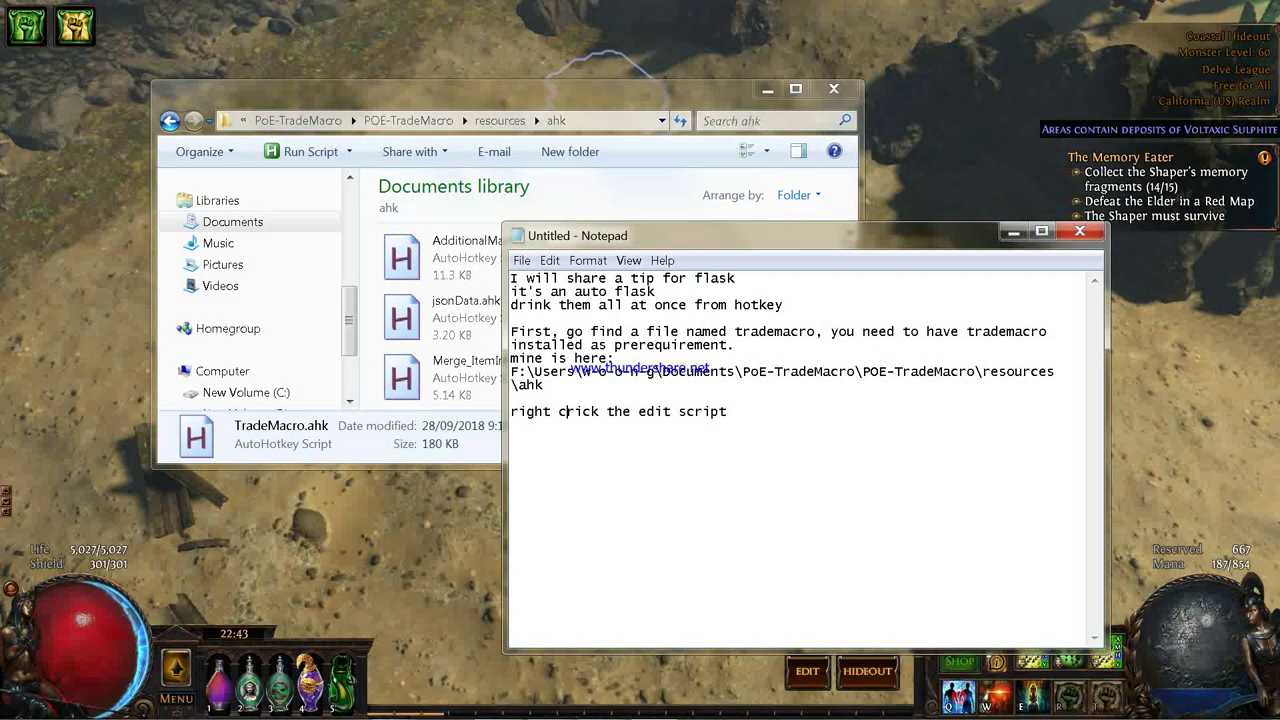
pyautogui.write(' on the file')
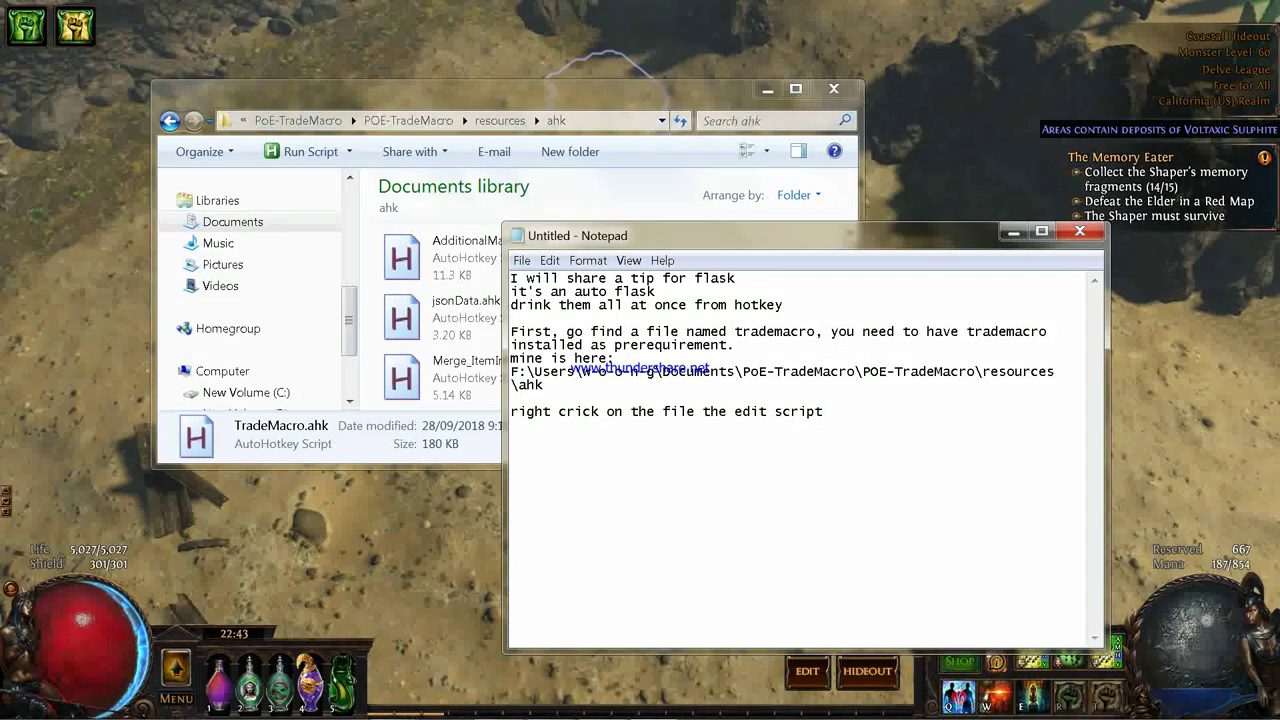
pyautogui.write(' then')
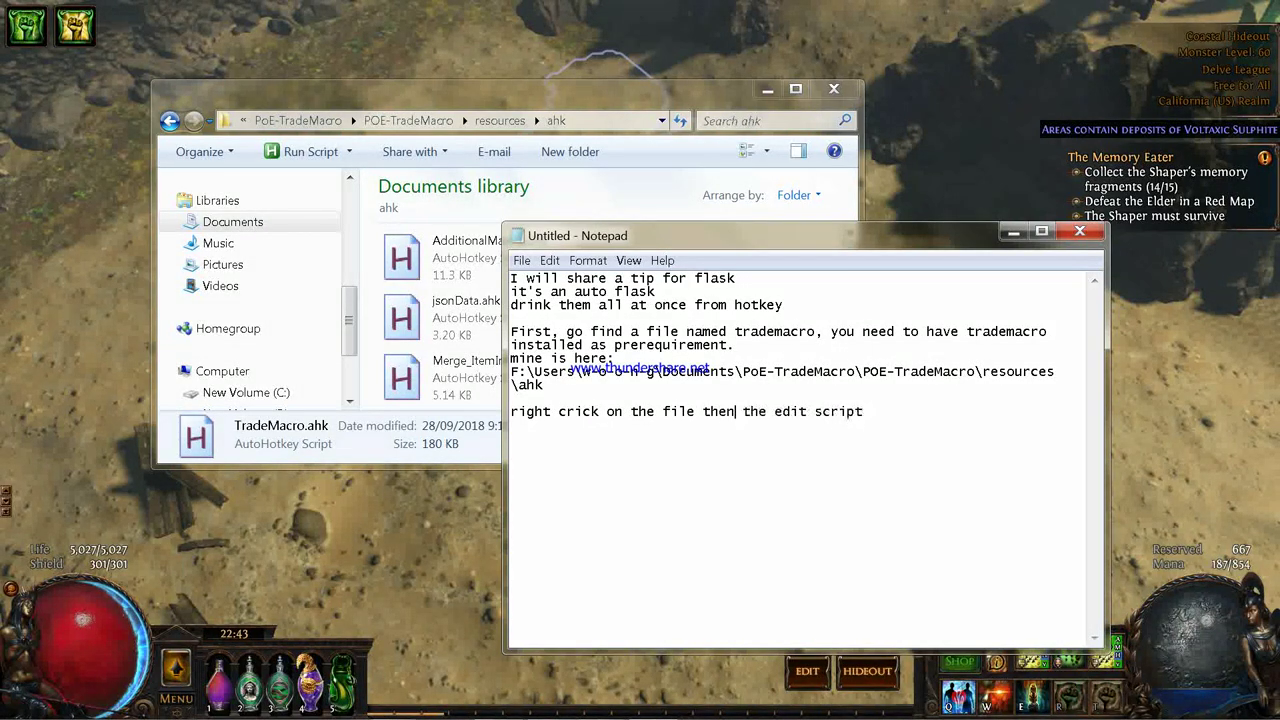
# Step: Open TradeMacro.ahk via Edit Script in a second Notepad window placed left of the notes
pyautogui.click(432, 361)
pyautogui.scroll(-2, 577, 353)
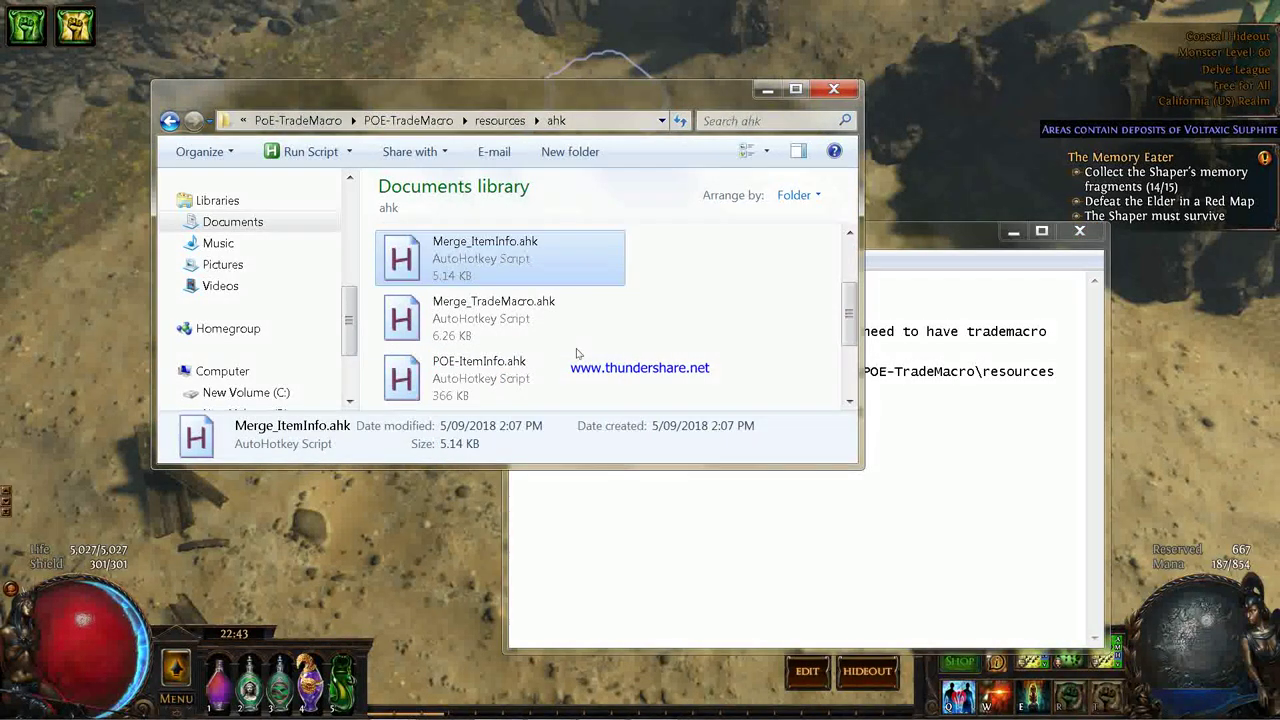
pyautogui.scroll(-2, 577, 353)
pyautogui.click(480, 320)
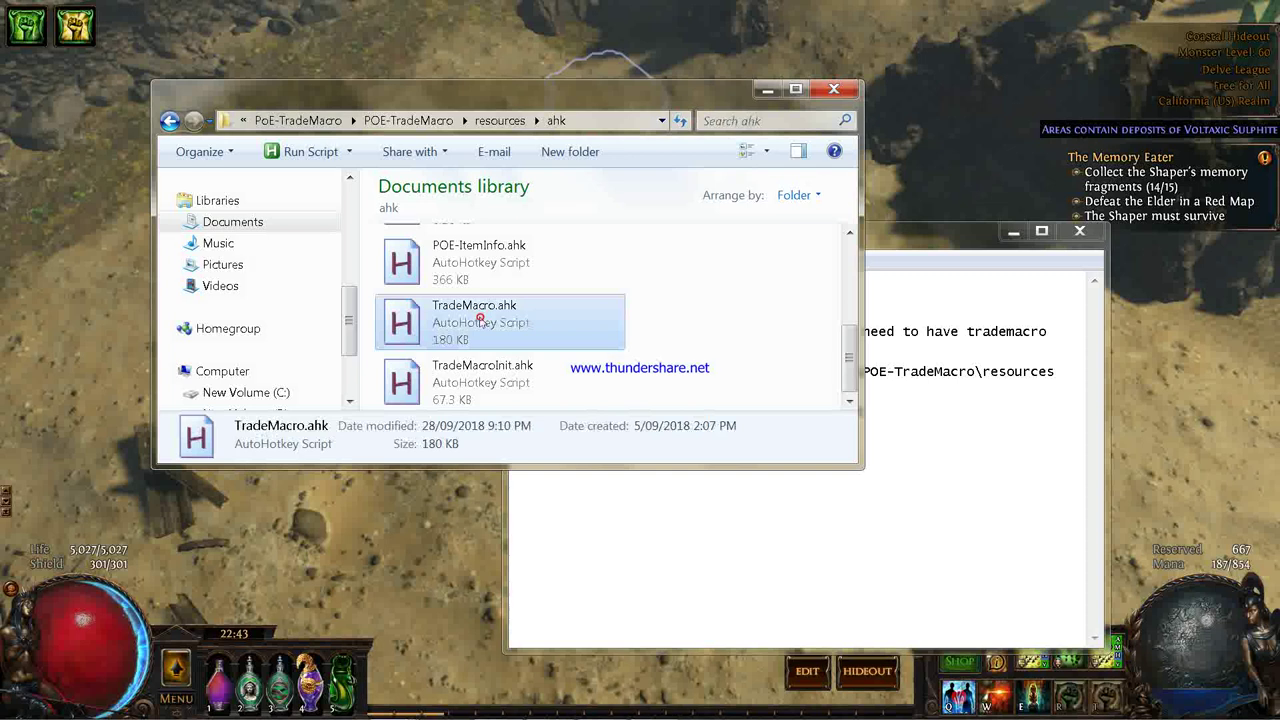
pyautogui.rightClick(480, 320)
pyautogui.click(516, 290)
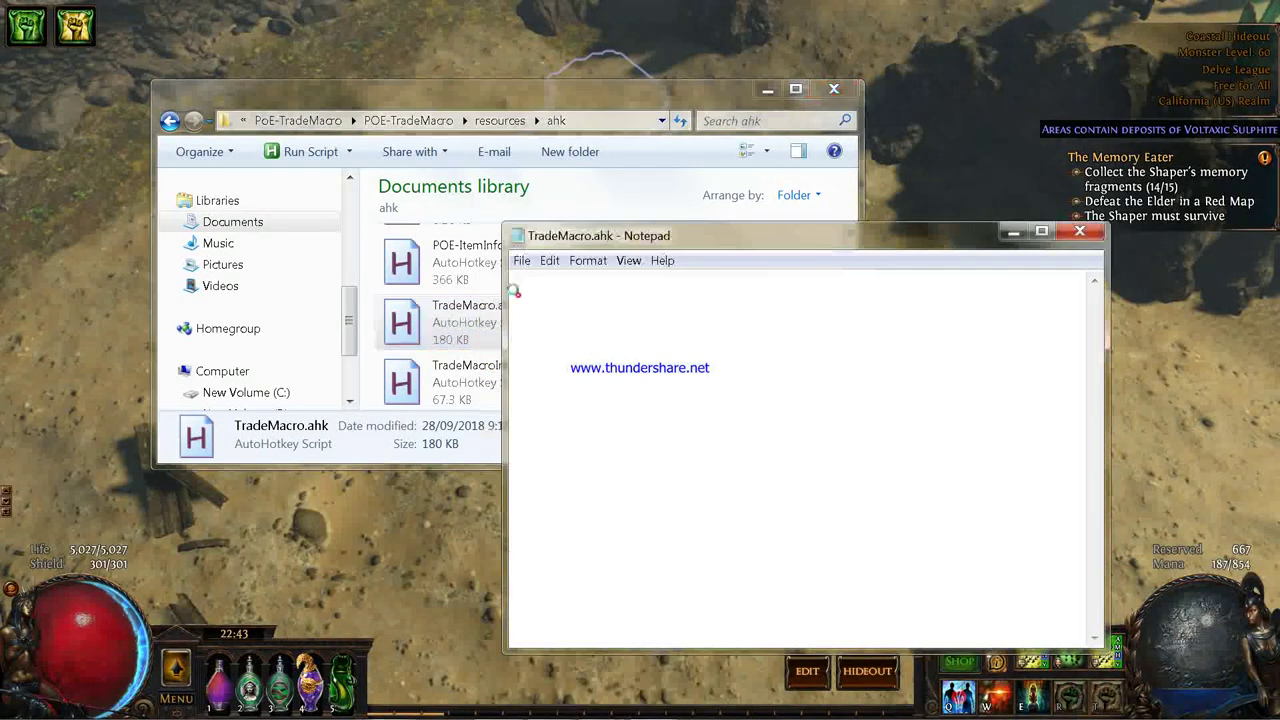
pyautogui.moveTo(679, 236); pyautogui.dragTo(211, 224)
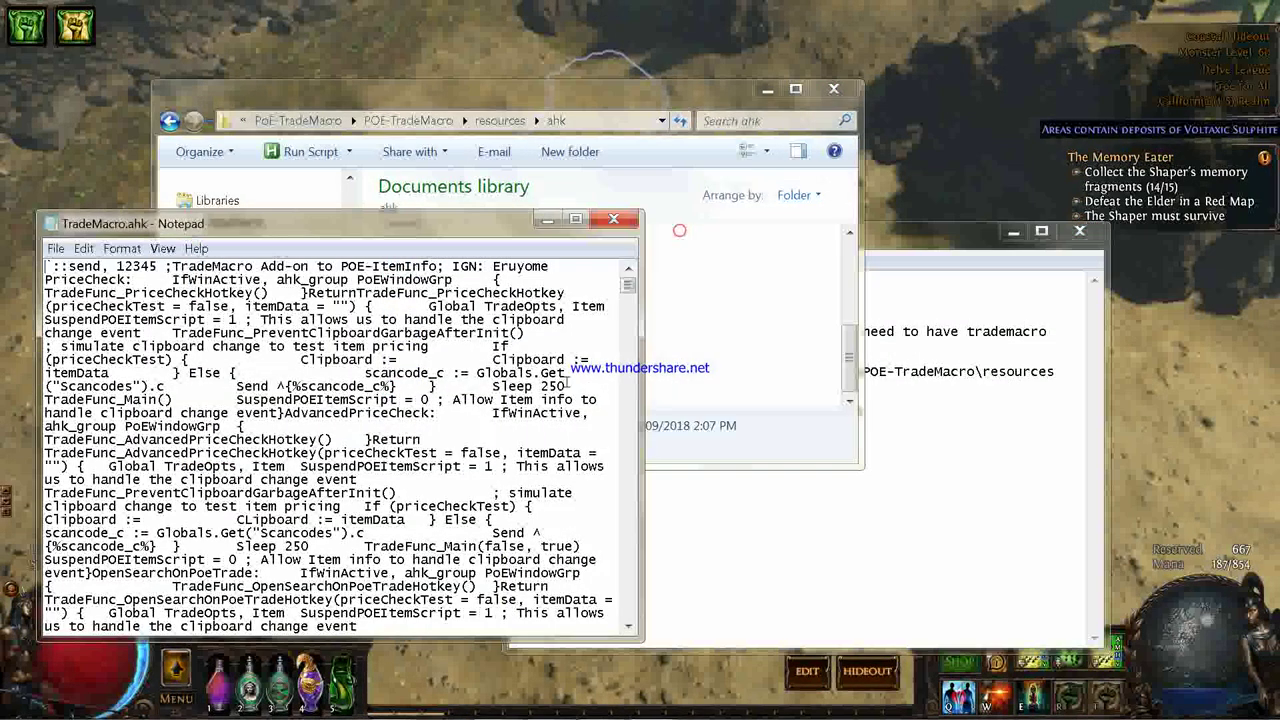
pyautogui.click(757, 534)
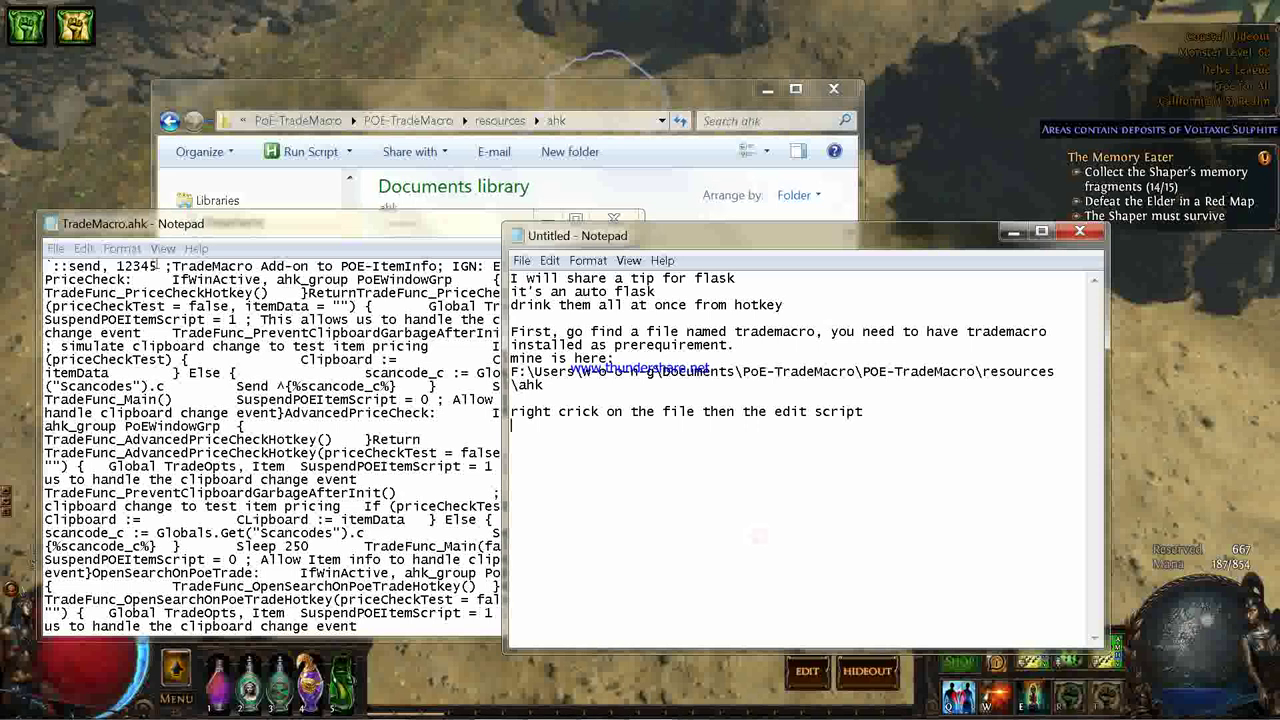
pyautogui.hotkey('alt', 'Tab')
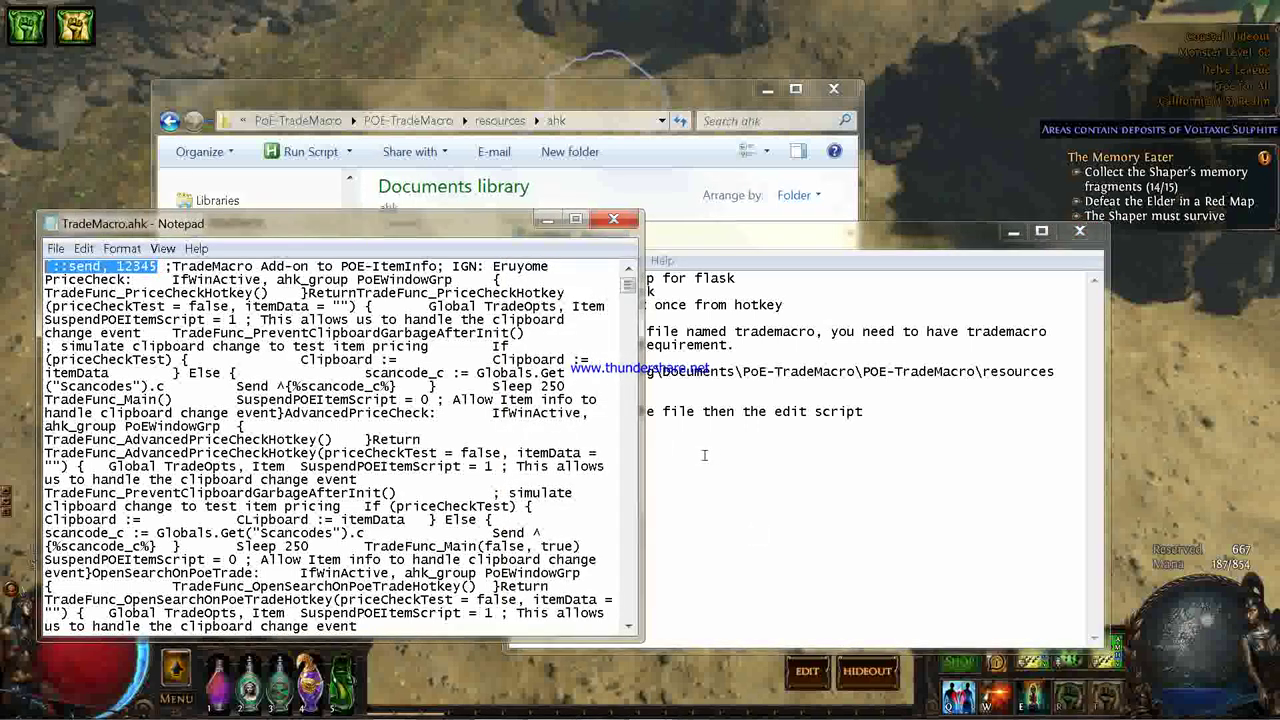
# Step: Copy the '::send, 12345' line from TradeMacro.ahk into the notes
pyautogui.hotkey('ctrl', 'c')
pyautogui.hotkey('alt', 'Tab')
pyautogui.hotkey('ctrl', 'v')
# Step: Add the line 'this is what I have done to set hotkey ` to press 12345'
pyautogui.press('Return')
pyautogui.write('this is what I have ')
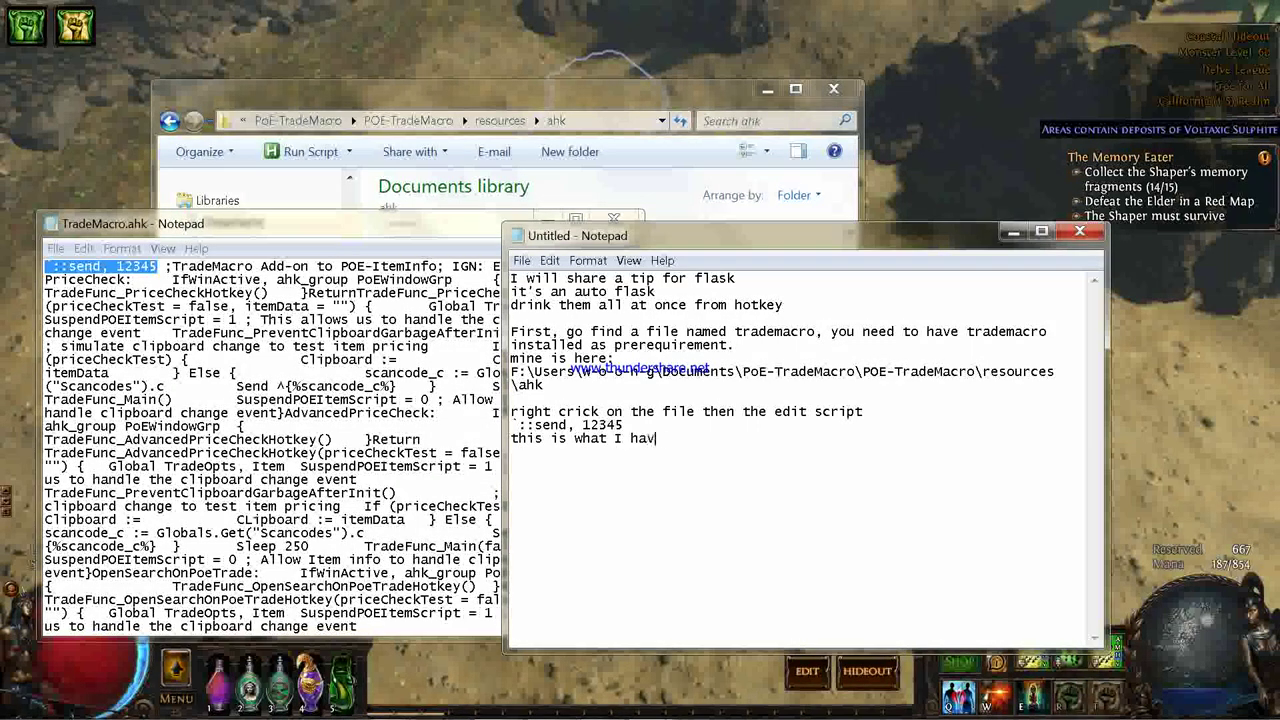
pyautogui.write('done to set ')
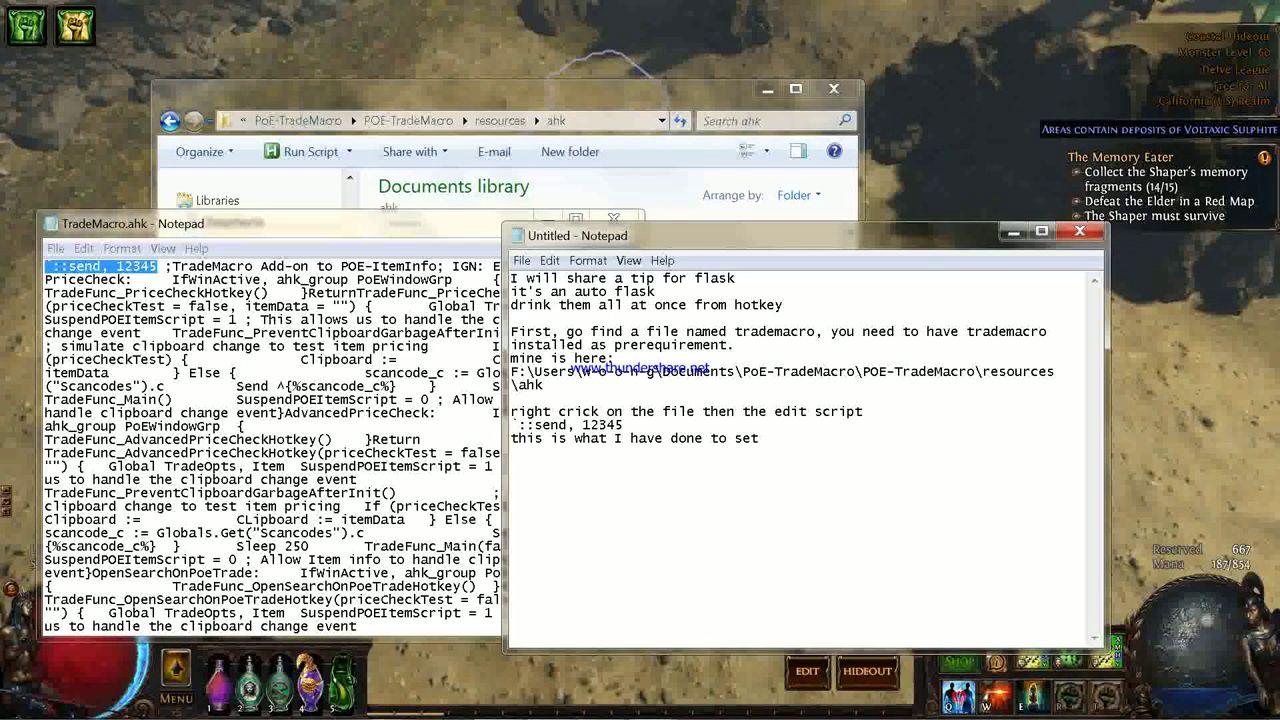
pyautogui.write('hotkey ')
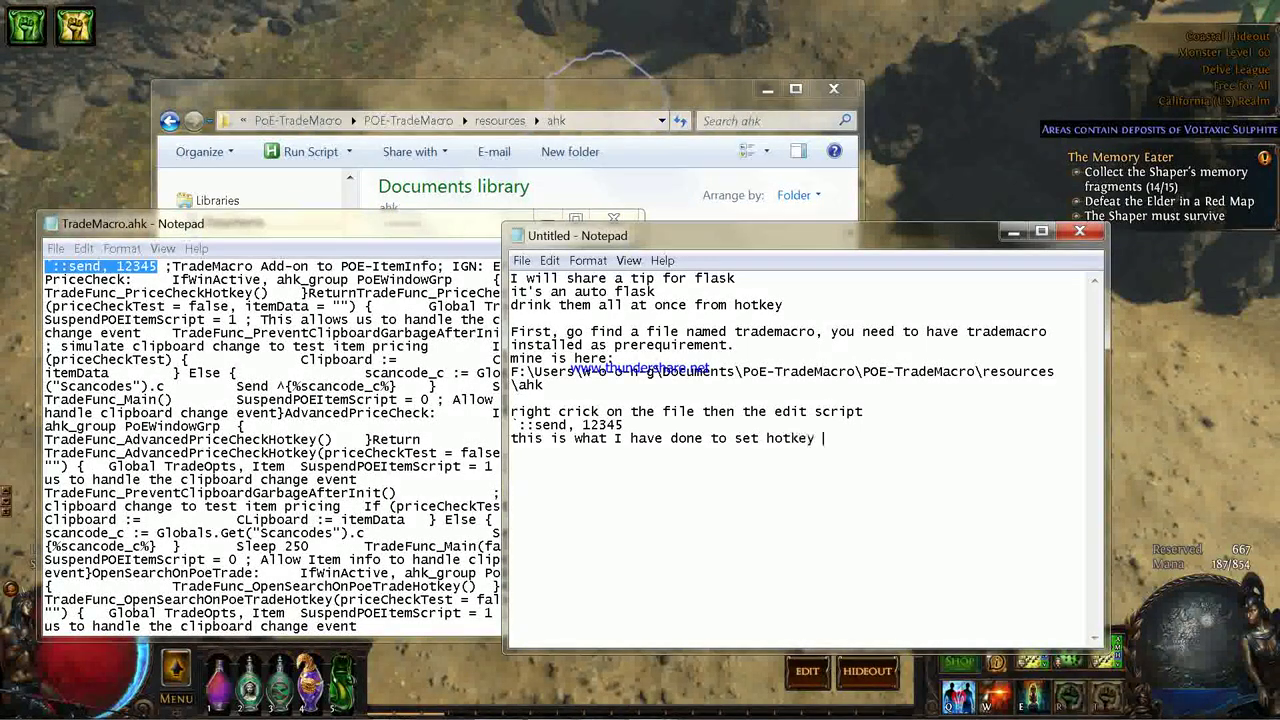
pyautogui.write('`')
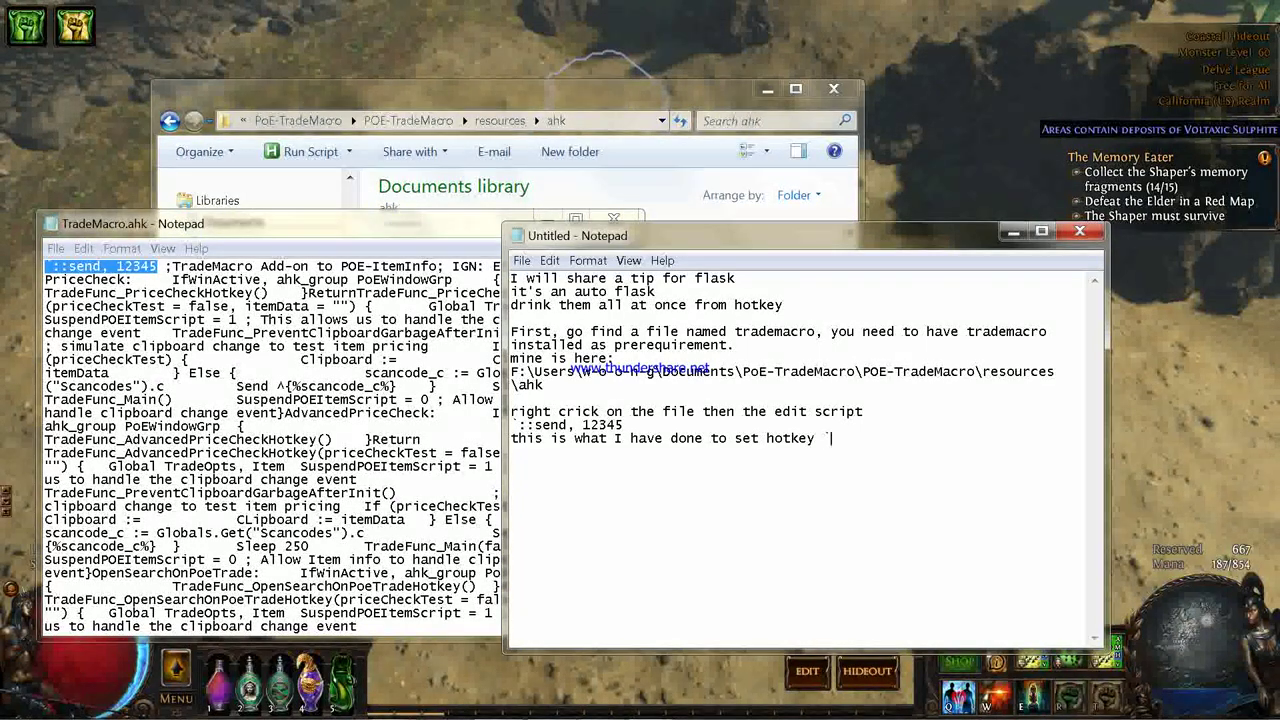
pyautogui.write(' to flask ')
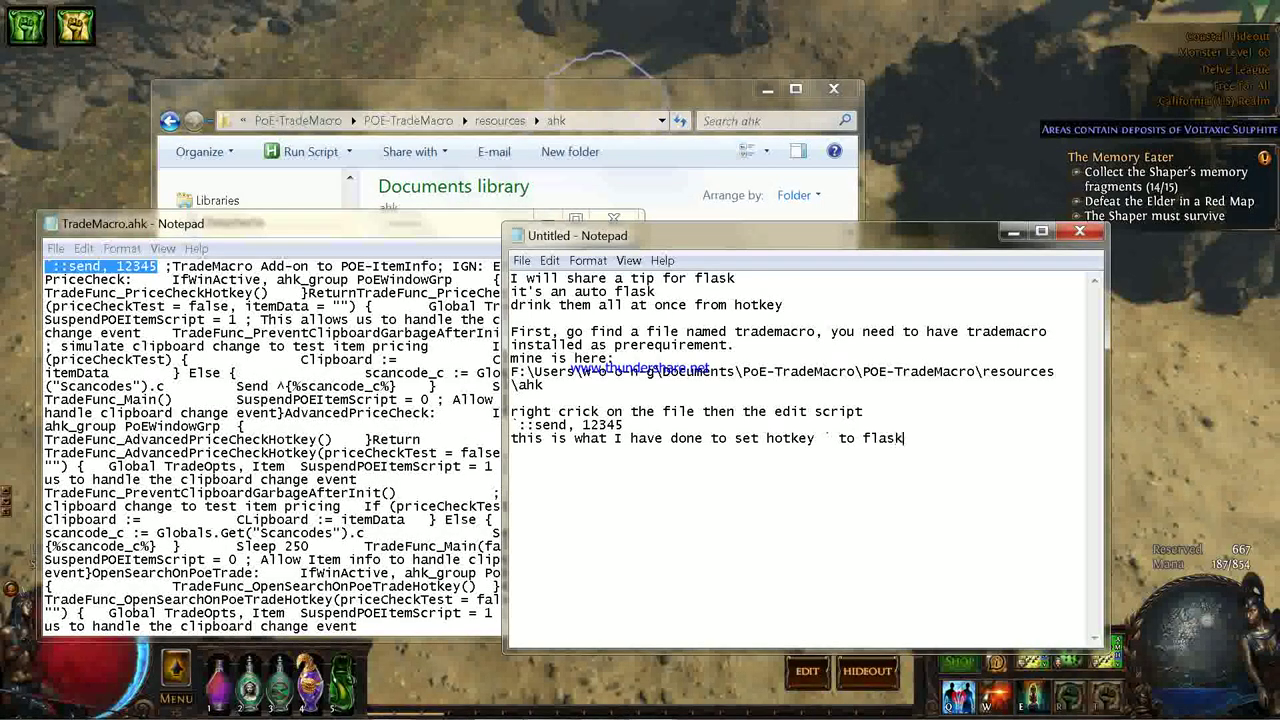
pyautogui.write('12345')
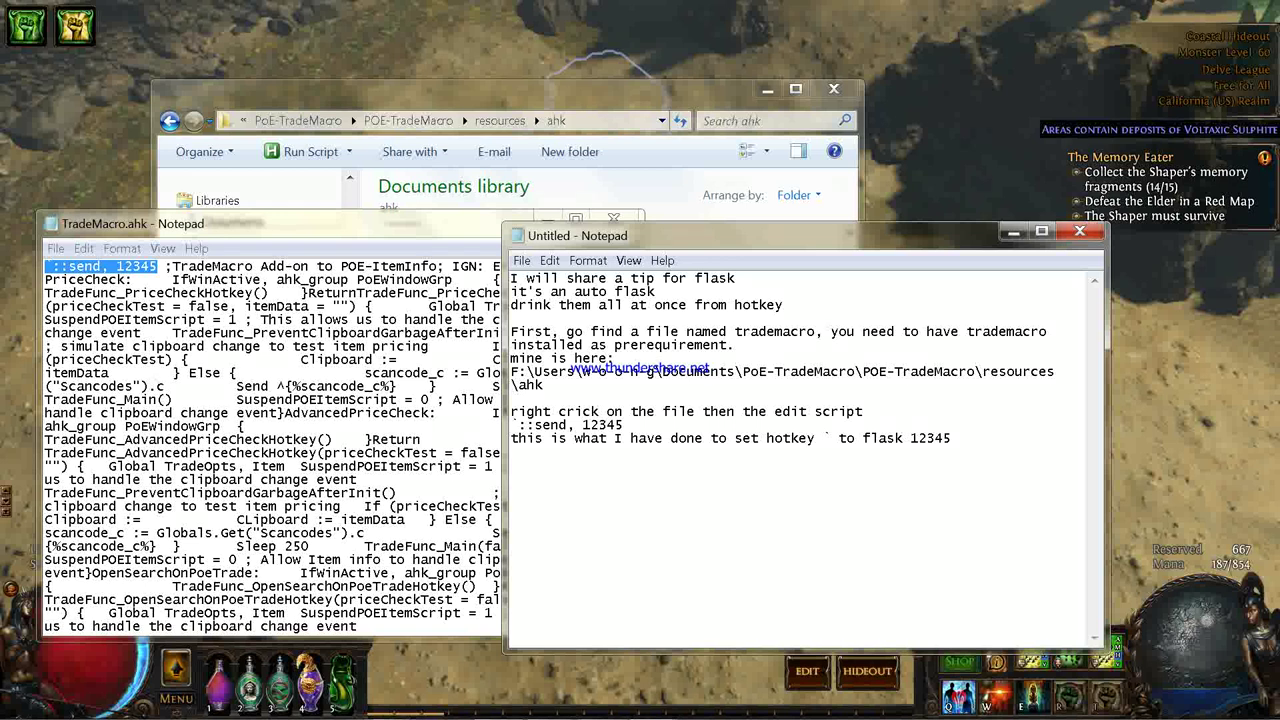
pyautogui.click(910, 438)
pyautogui.press('BackSpace')
pyautogui.press('BackSpace')
pyautogui.press('BackSpace')
pyautogui.press('BackSpace')
pyautogui.press('BackSpace')
pyautogui.write('press')
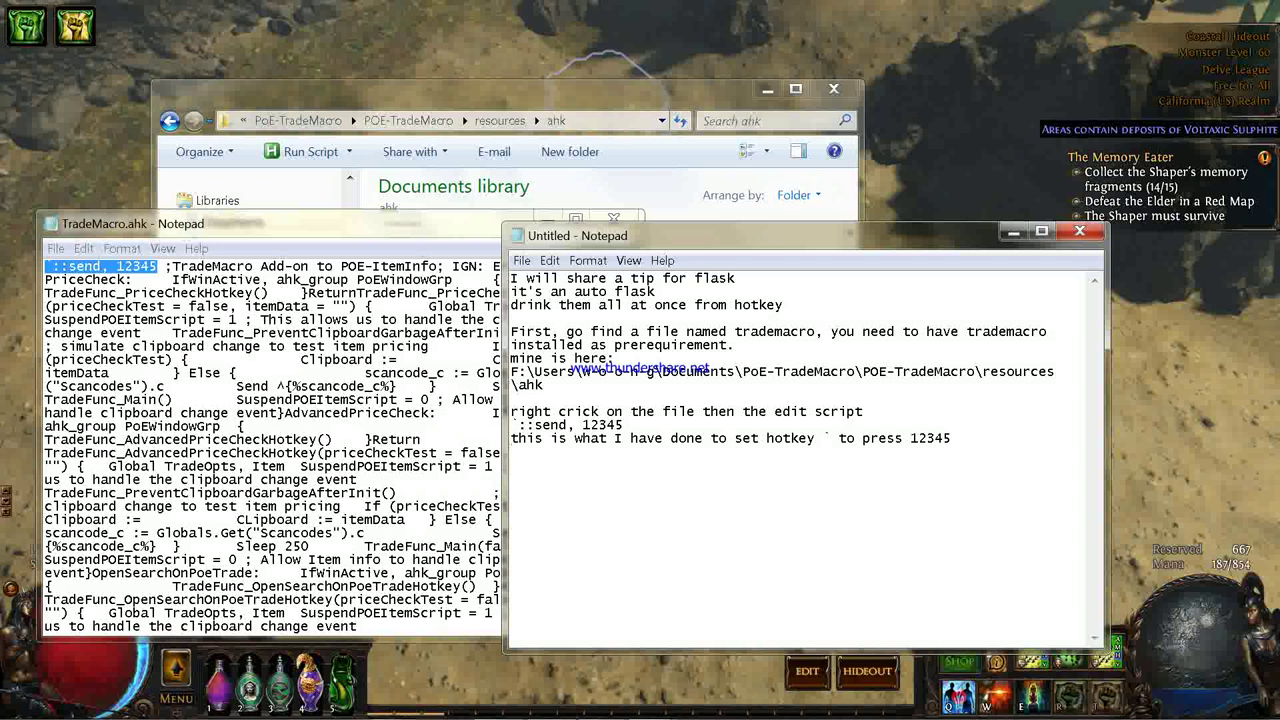
# Step: Add the template line '[hotkey]::send, [flask no]'
pyautogui.press('End')
pyautogui.press('Return')
pyautogui.write('[')
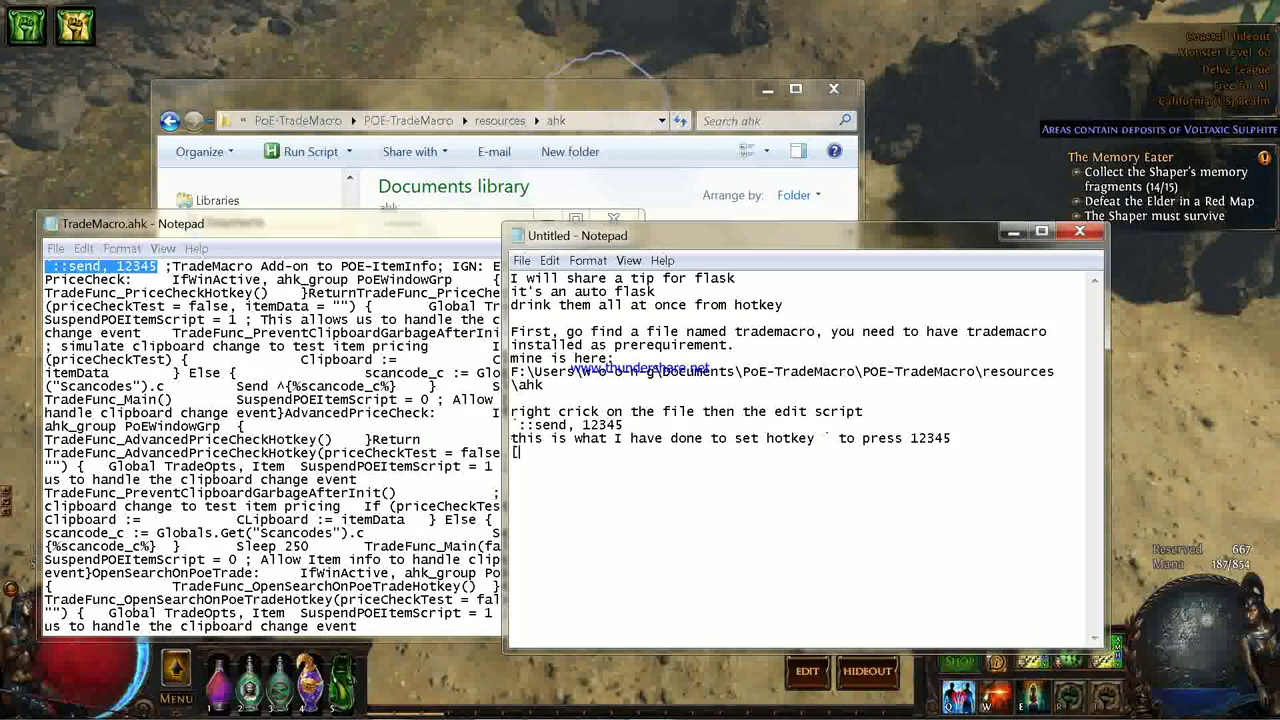
pyautogui.write('hotkey]::send, []')
pyautogui.press('Left')
pyautogui.write('flask no')
# Step: Add a line saying multiple hotkeys can be set as long as they're not used by other hotkeys
pyautogui.press('Return')
pyautogui.write('you can set multiple')
pyautogui.write(' hotkey ')
pyautogui.write('as')
pyautogui.write(' we')
pyautogui.press('BackSpace')
pyautogui.press('BackSpace')
pyautogui.press('BackSpace')
pyautogui.press('BackSpace')
pyautogui.write('long as it')
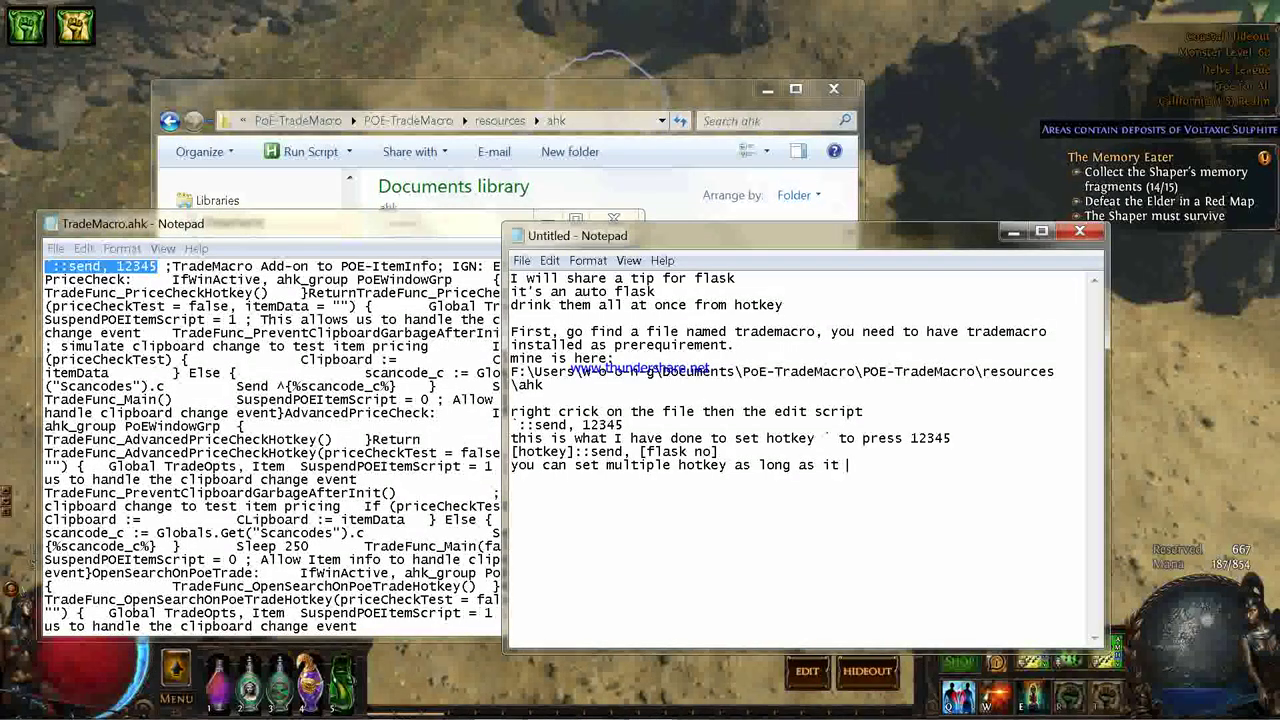
pyautogui.press('BackSpace')
pyautogui.press('BackSpace')
pyautogui.write('s not dupalicated')
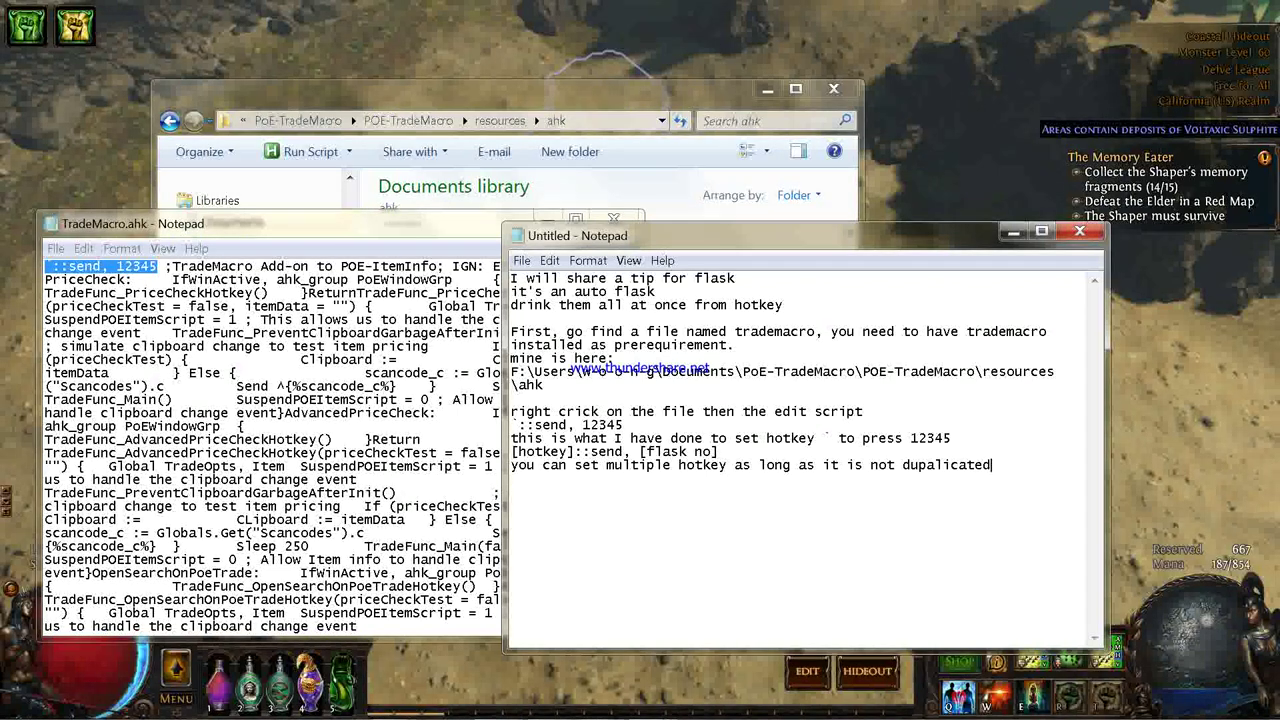
pyautogui.press('BackSpace')
pyautogui.press('BackSpace')
pyautogui.press('BackSpace')
pyautogui.press('BackSpace')
pyautogui.press('BackSpace')
pyautogui.press('BackSpace')
pyautogui.write('used by')
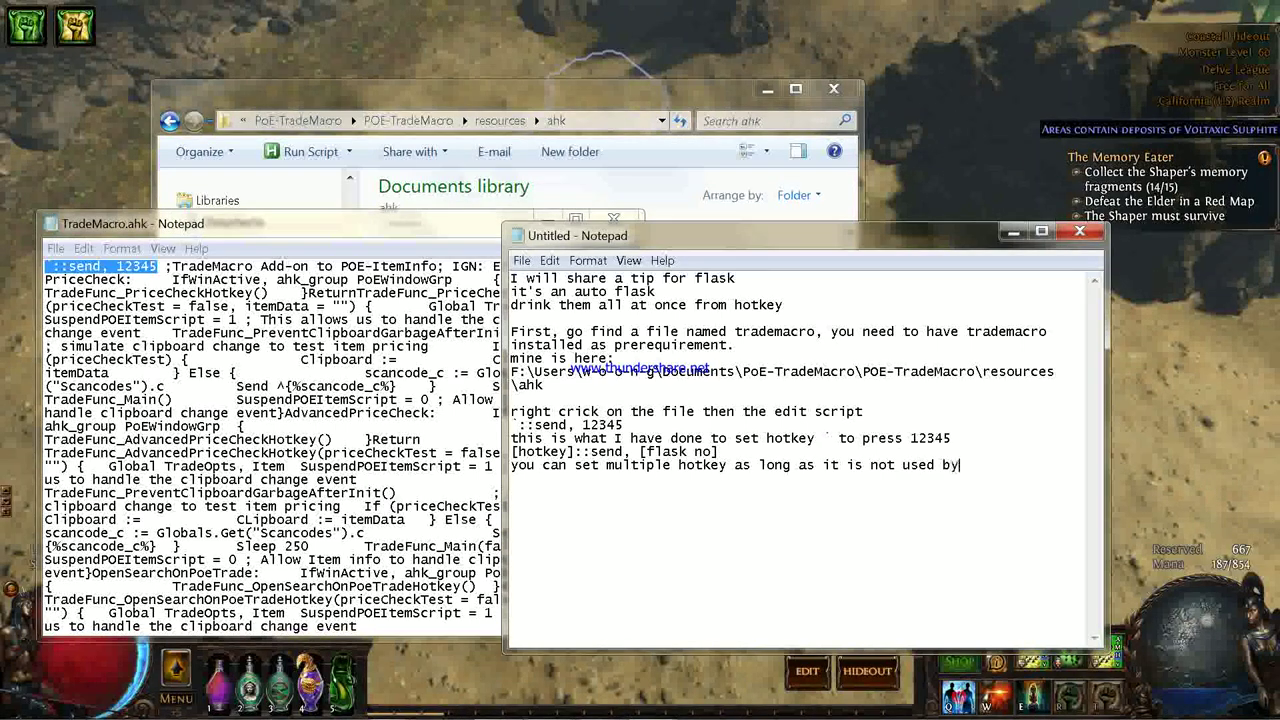
pyautogui.press('BackSpace')
pyautogui.press('BackSpace')
pyautogui.press('BackSpace')
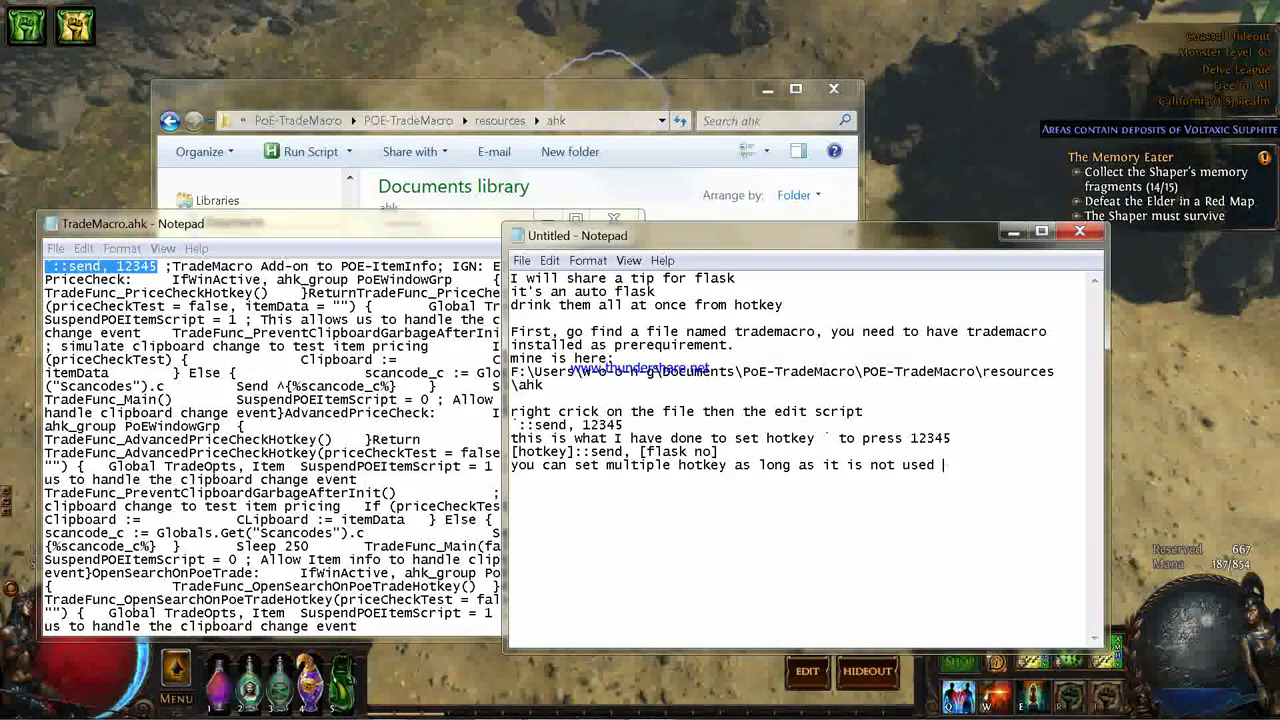
pyautogui.press('BackSpace')
pyautogui.write('set by other')
pyautogui.write(' hotkey')
pyautogui.press('BackSpace')
pyautogui.press('BackSpace')
pyautogui.press('BackSpace')
pyautogui.press('BackSpace')
pyautogui.press('BackSpace')
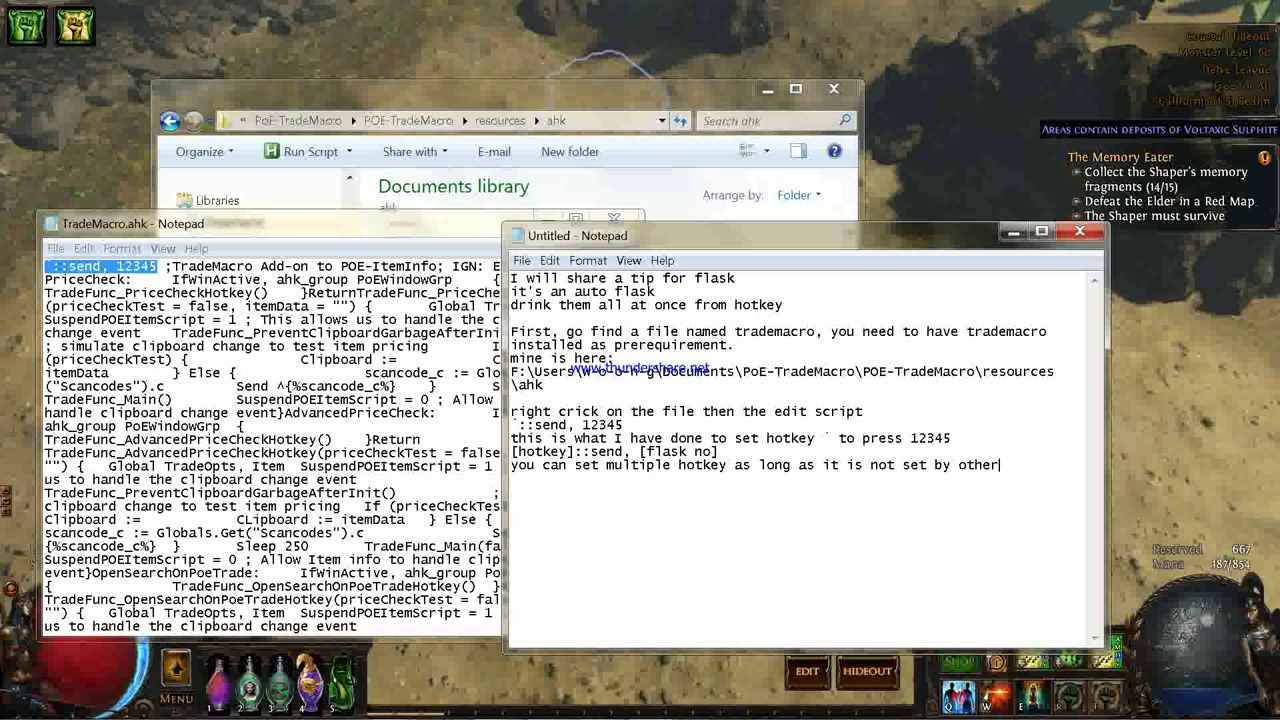
pyautogui.write('s')
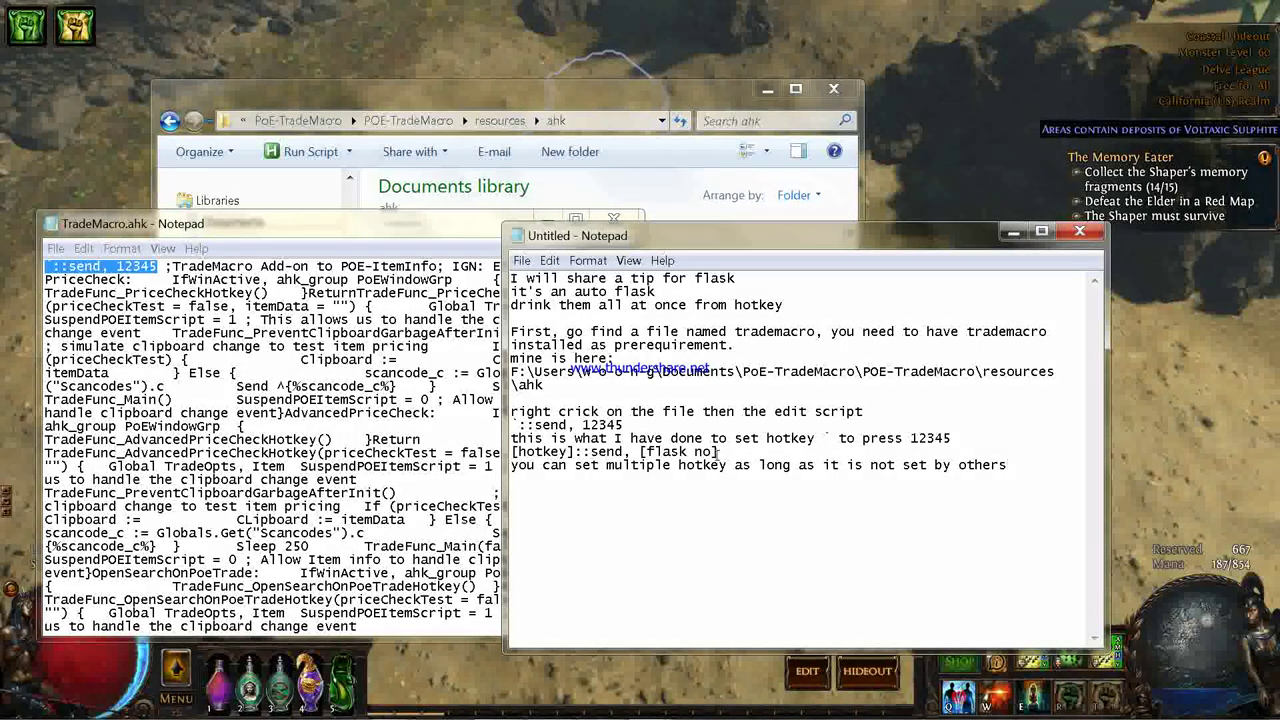
# Step: Reword that line to 'set by others' and append 'Now save and exit'
pyautogui.click(922, 465)
pyautogui.press('BackSpace')
pyautogui.press('BackSpace')
pyautogui.write('ocu')
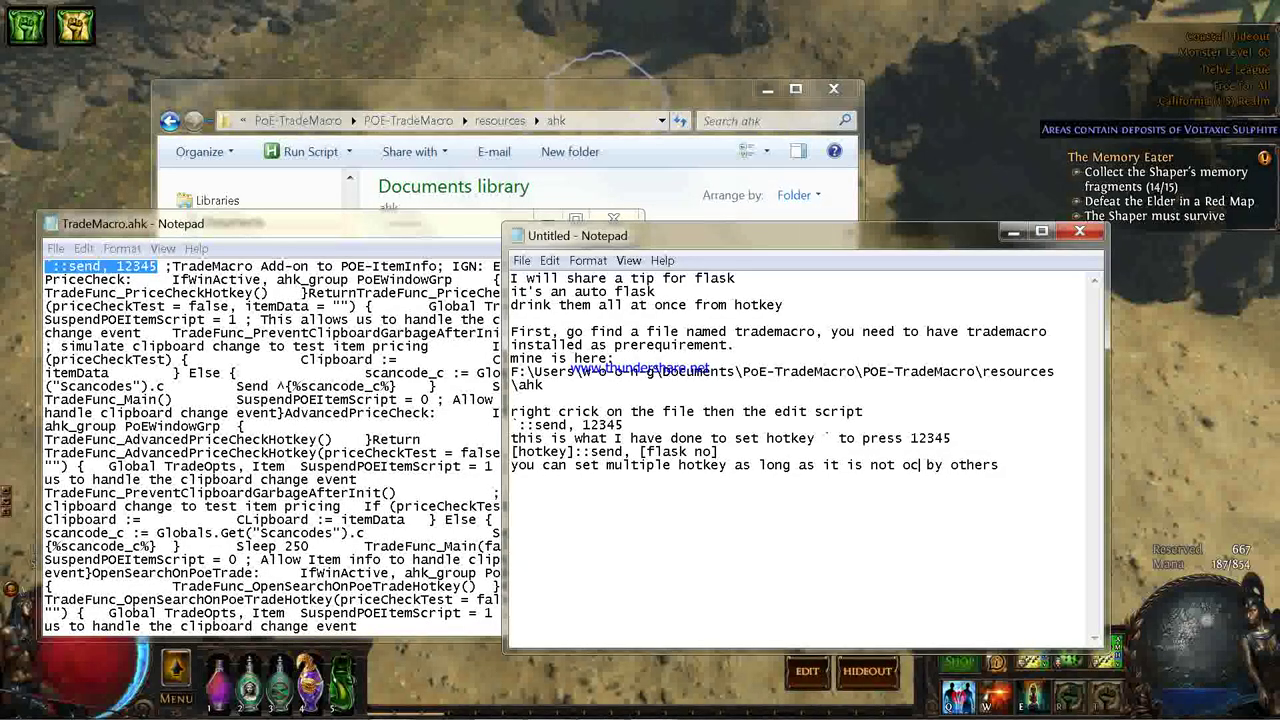
pyautogui.press('BackSpace')
pyautogui.press('BackSpace')
pyautogui.press('BackSpace')
pyautogui.write('set')
pyautogui.press('End')
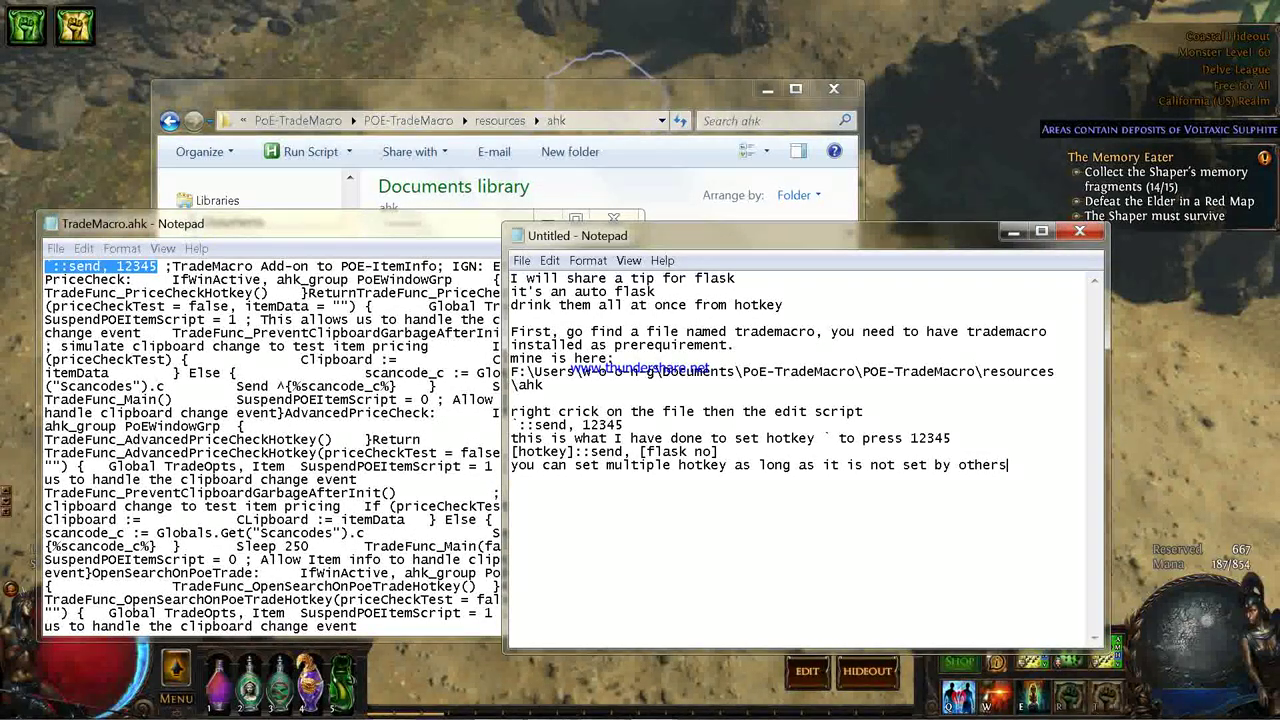
pyautogui.write('Now save and exit,')
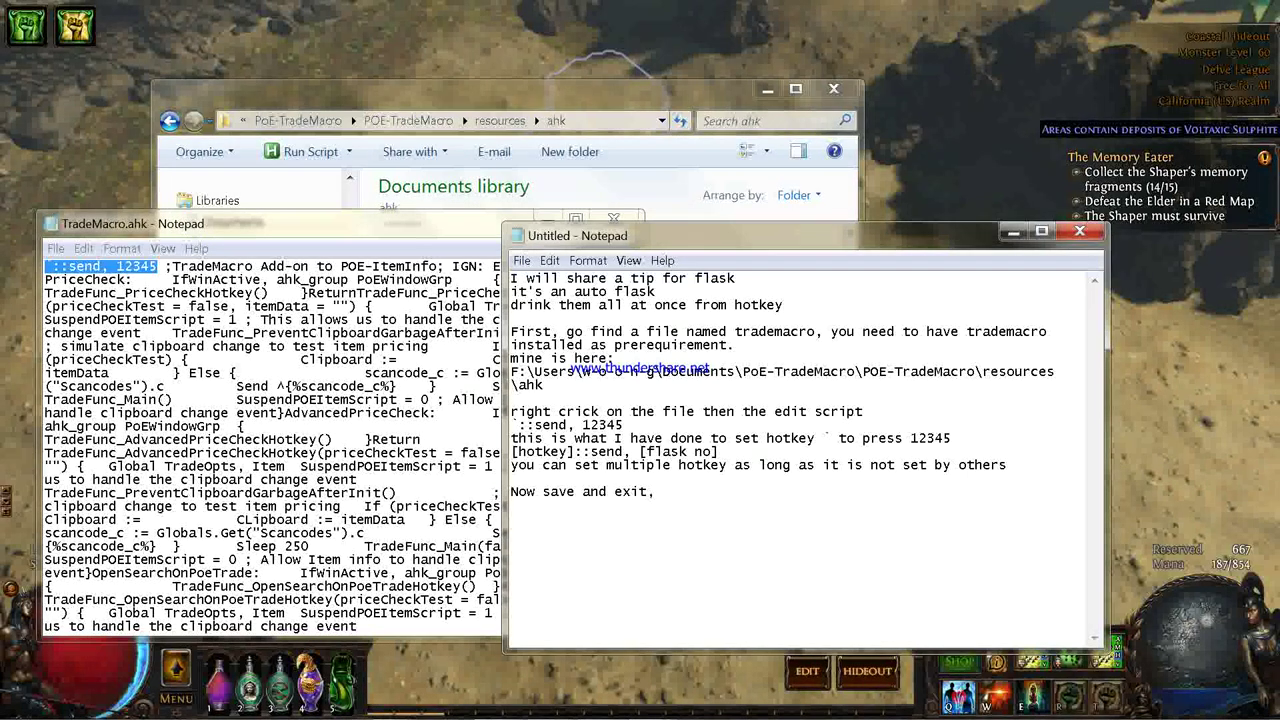
# Step: Add the lines 'you can start enojy poe with hotkey!' and 'Thanks for watching!!'
pyautogui.press('Return')
pyautogui.write('you no')
pyautogui.press('BackSpace')
pyautogui.press('BackSpace')
pyautogui.write('can start enojy poe with hotkey!')
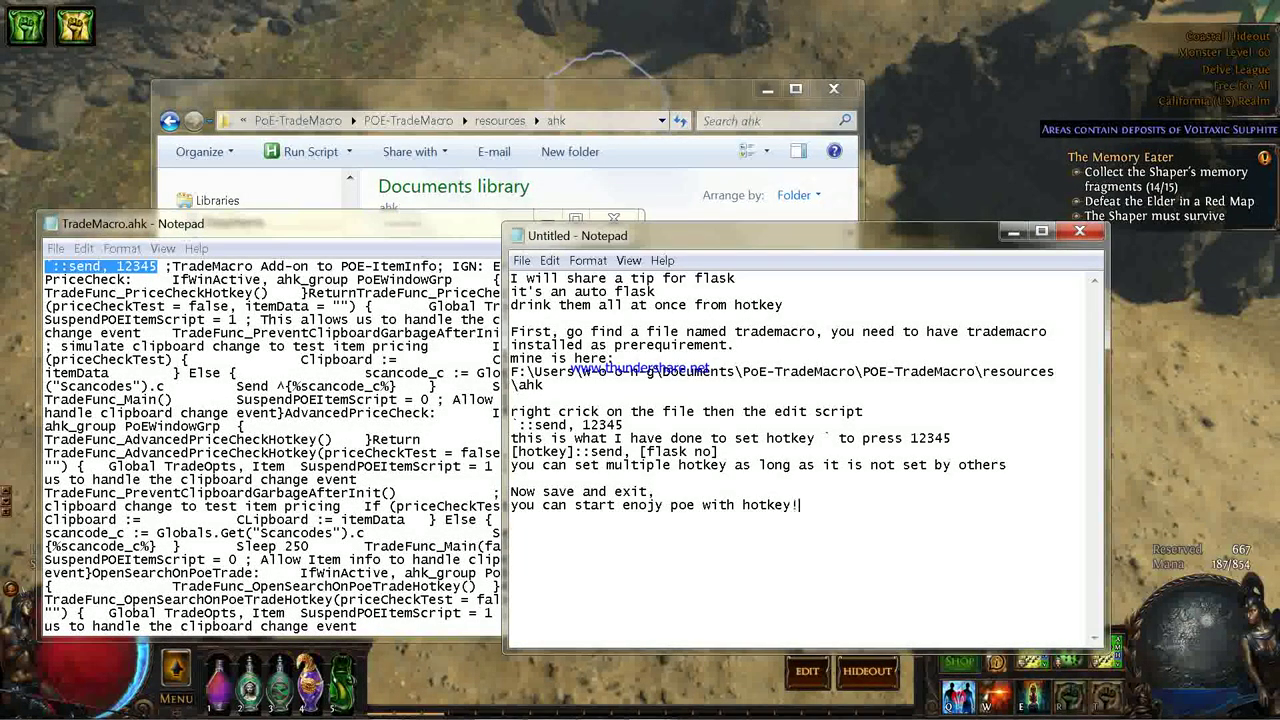
pyautogui.press('Return')
pyautogui.write('Thanks for watching!!')
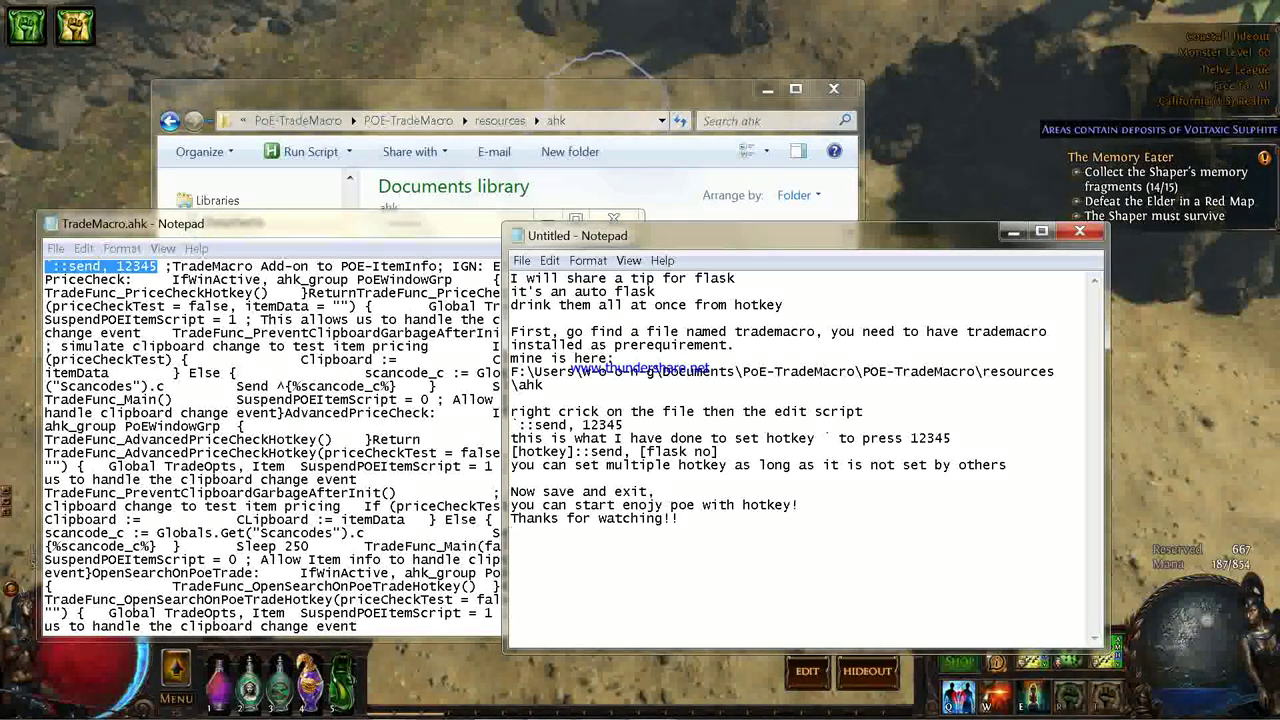
# Step: Add a line inviting viewers to subscribe for updates on tips or builds
pyautogui.click(841, 533)
pyautogui.write('Subscript')
pyautogui.press('BackSpace')
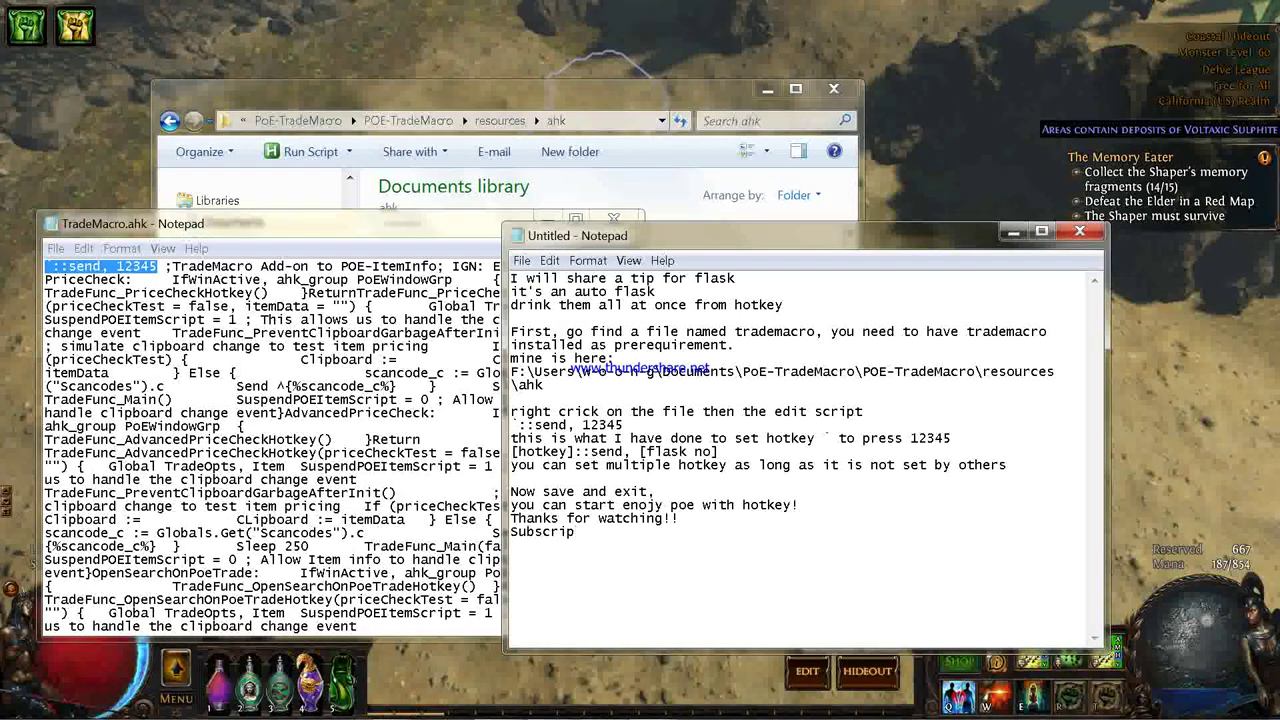
pyautogui.write('b')
pyautogui.write(' if you want ')
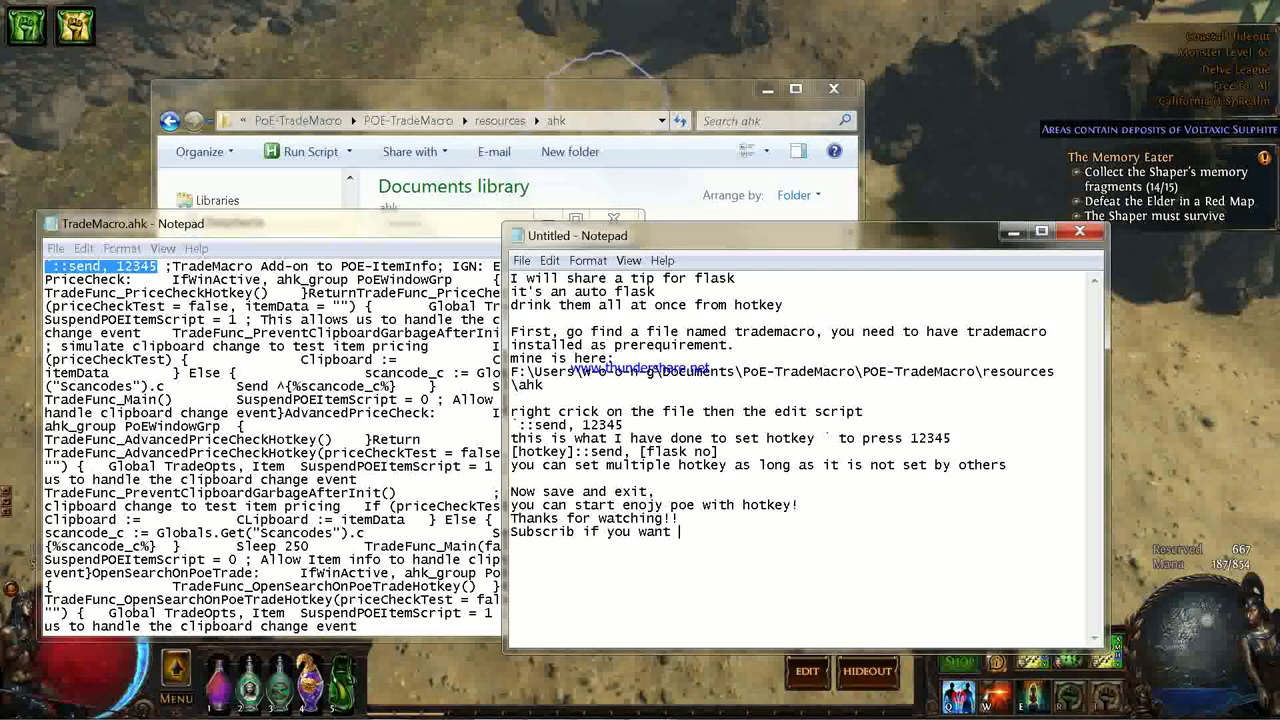
pyautogui.write('any')
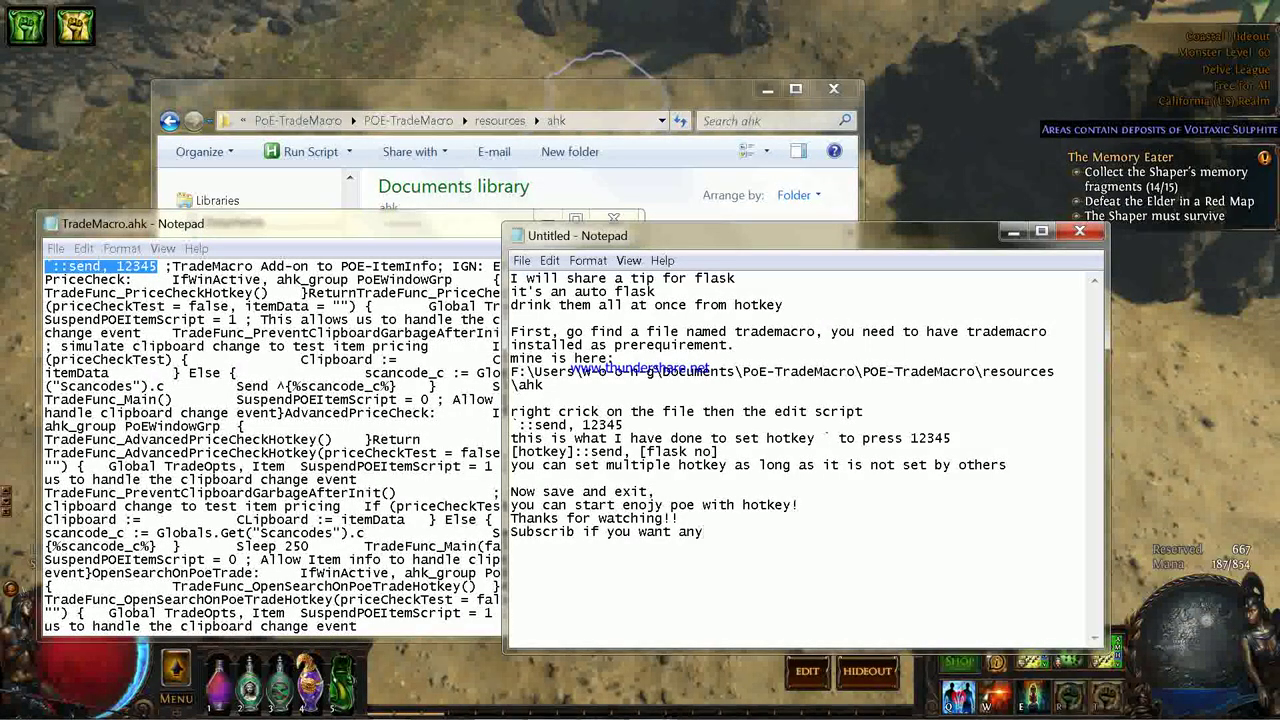
pyautogui.press('BackSpace')
pyautogui.press('BackSpace')
pyautogui.press('BackSpace')
pyautogui.write('to see any update from tips at')
pyautogui.press('BackSpace')
pyautogui.press('BackSpace')
pyautogui.write('or build')
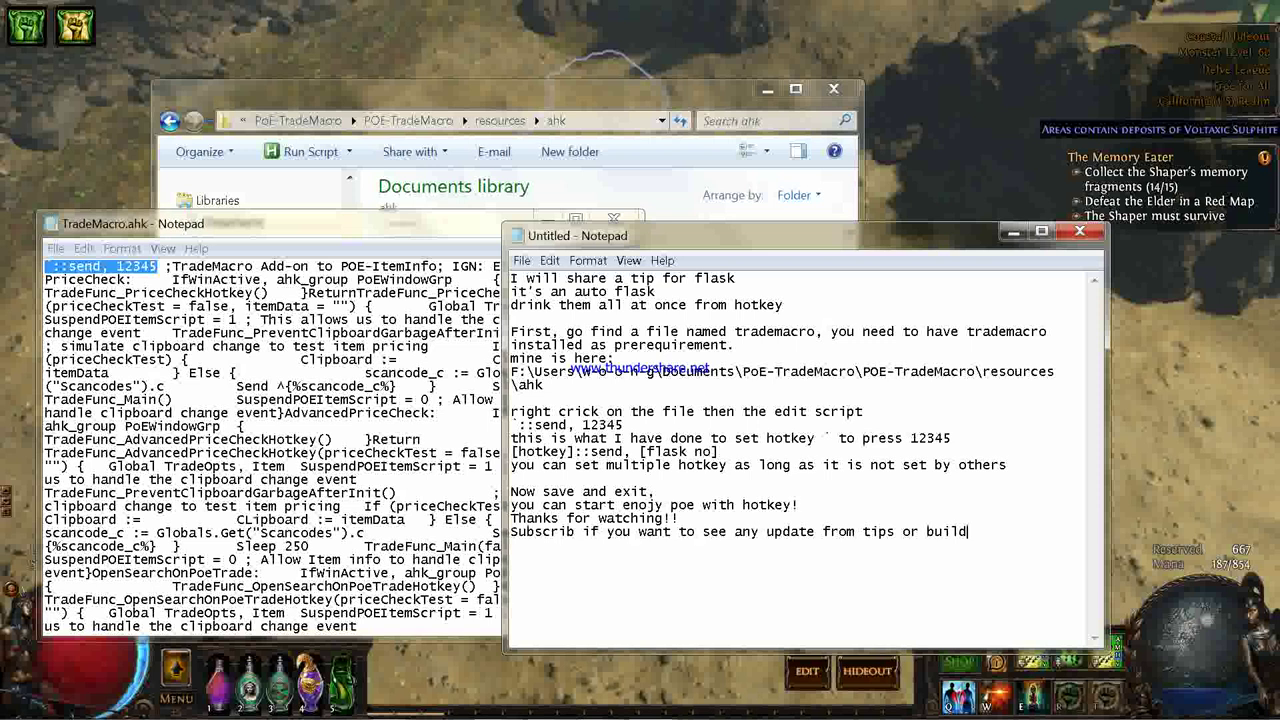